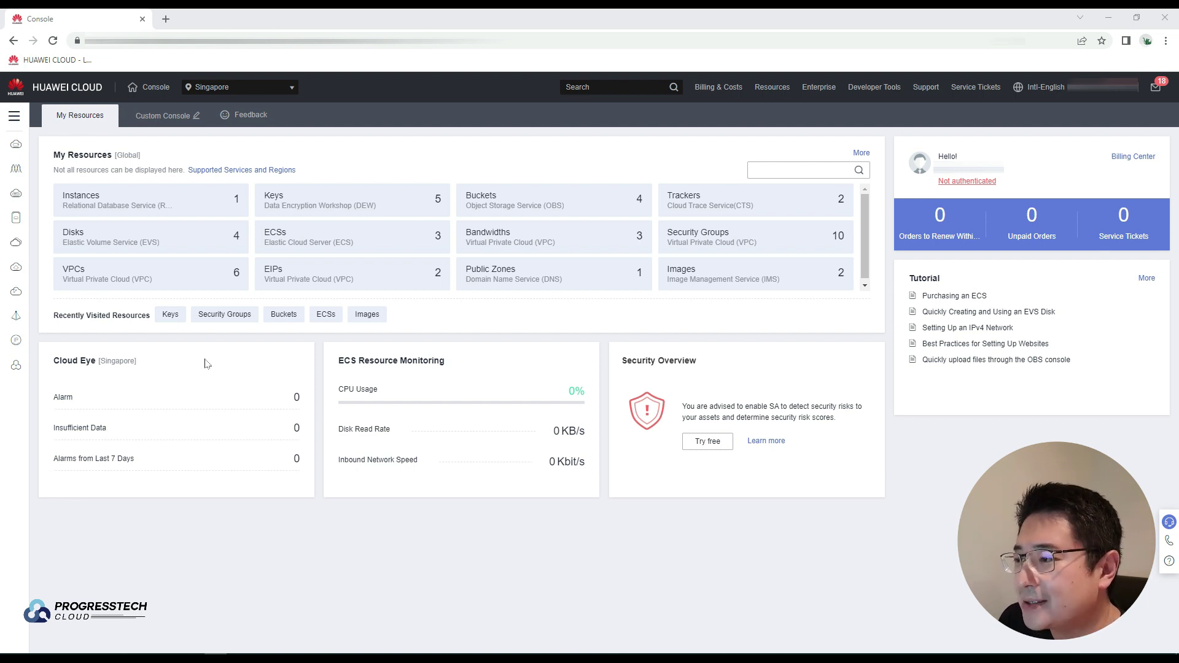
Search the service list for "evs" and open the Elastic Volume Service console
mouse_move(16, 146)
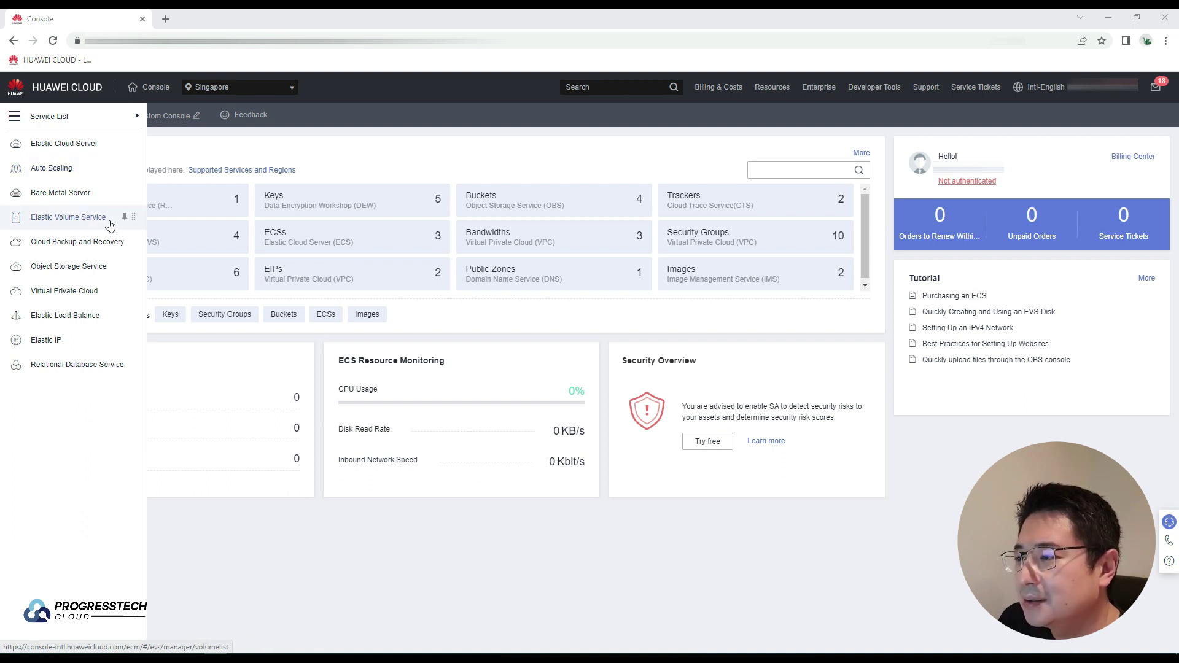
mouse_move(111, 120)
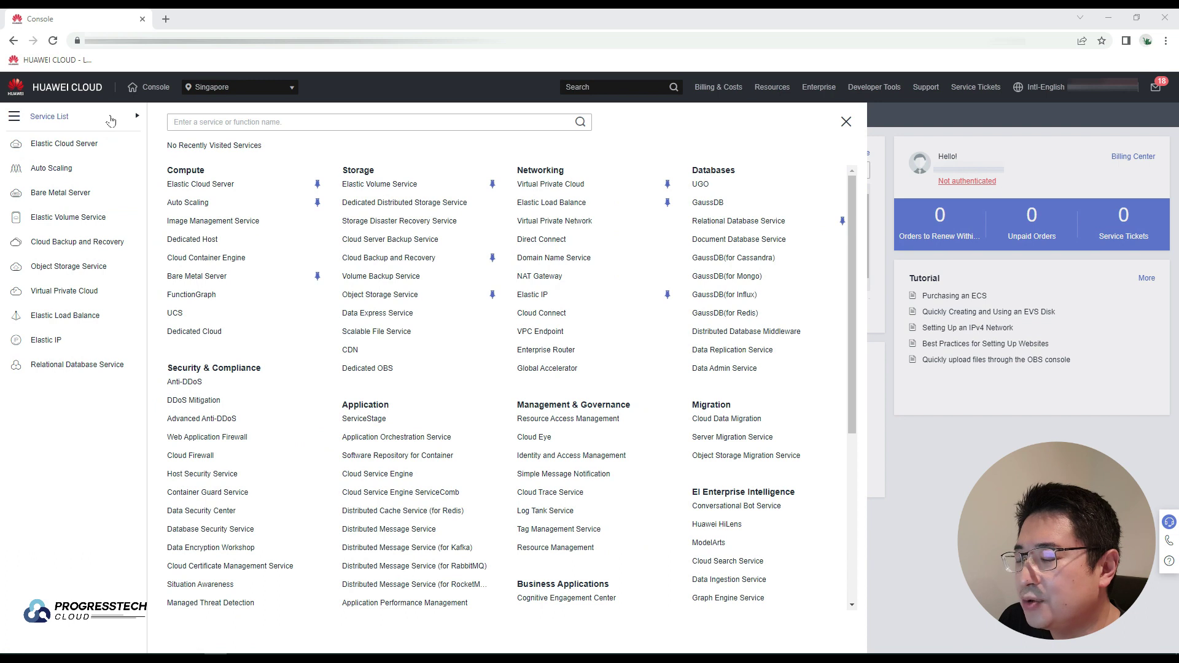
click(193, 118)
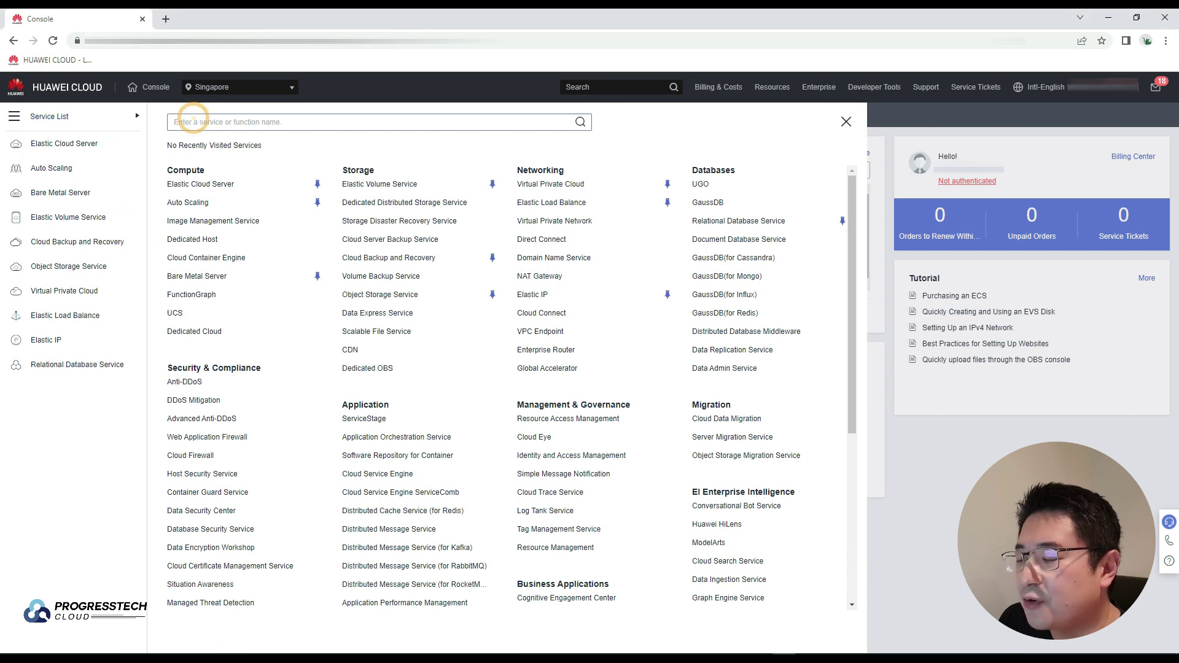
text(volume)
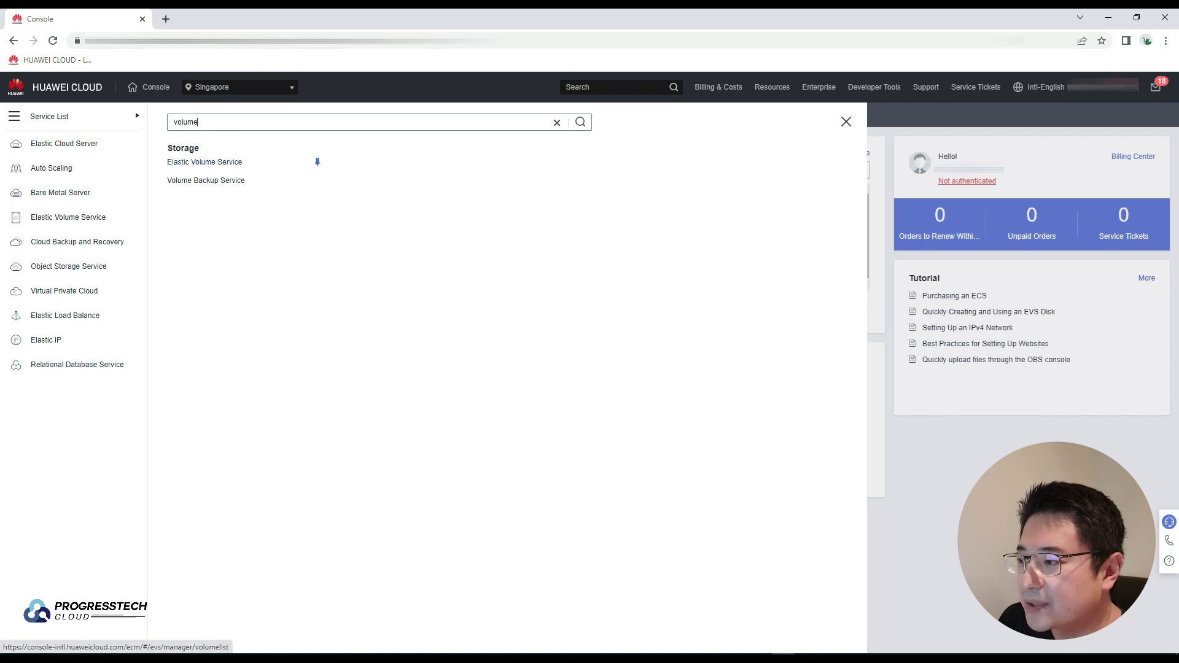
key(BackSpace)
key(BackSpace)
key(BackSpace)
key(BackSpace)
key(BackSpace)
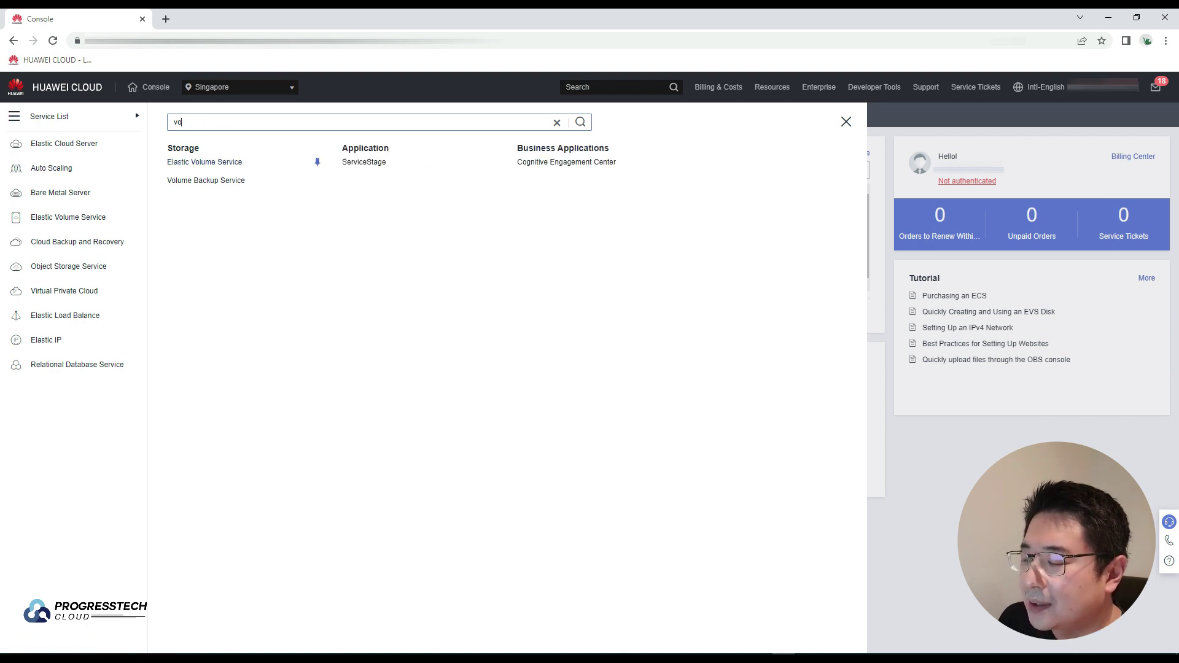
text(evs)
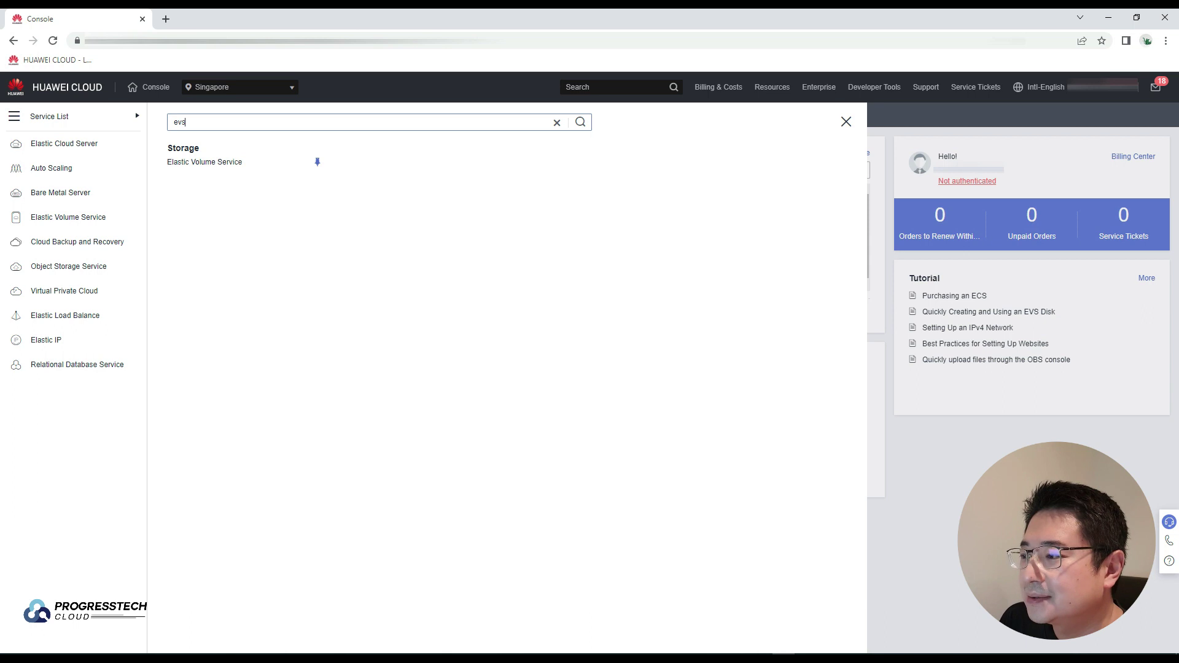
click(245, 164)
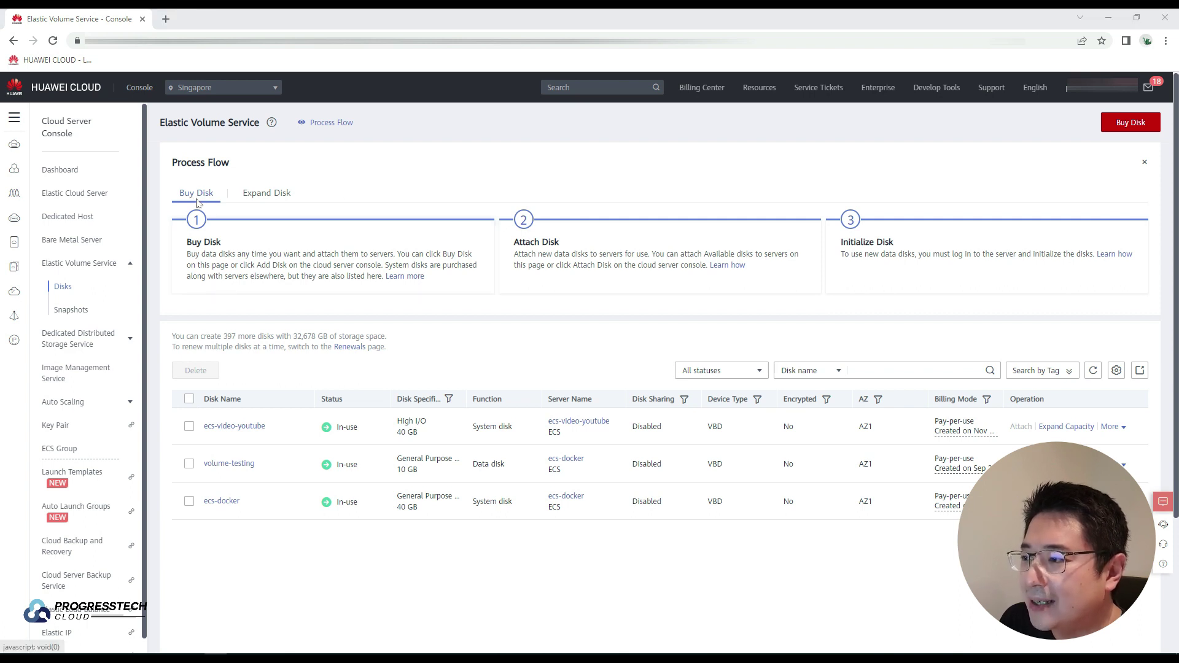
Review the Buy Disk and Expand Disk process flows and the additional operations for the ecs-video-youtube disk
click(263, 195)
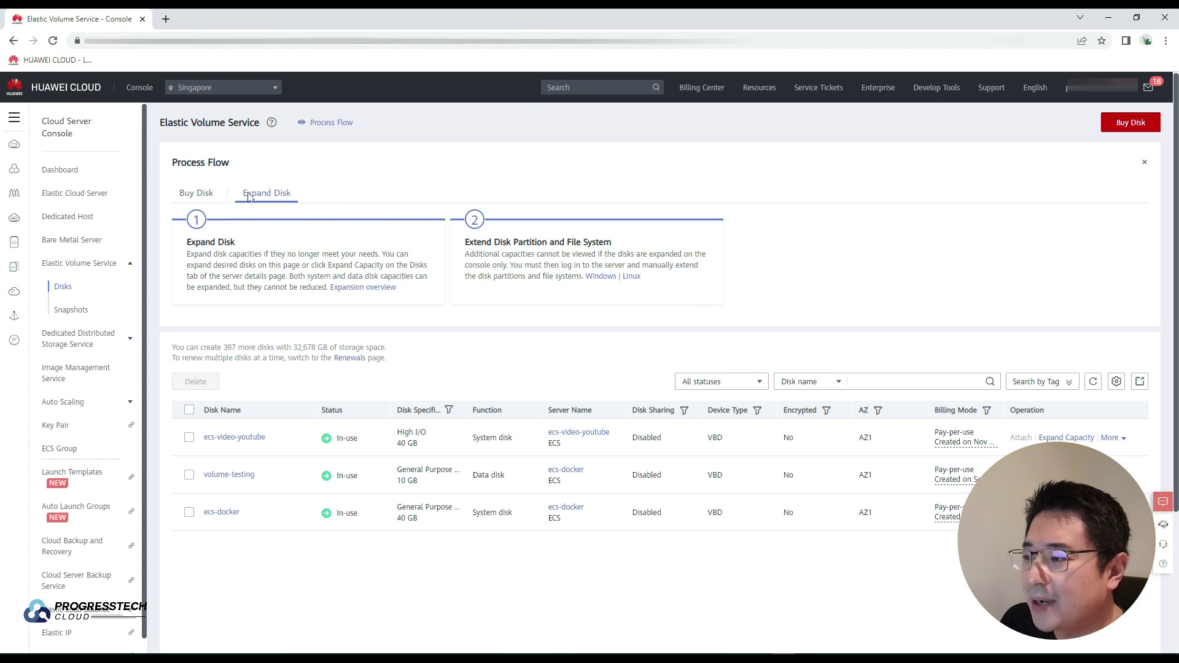
click(203, 197)
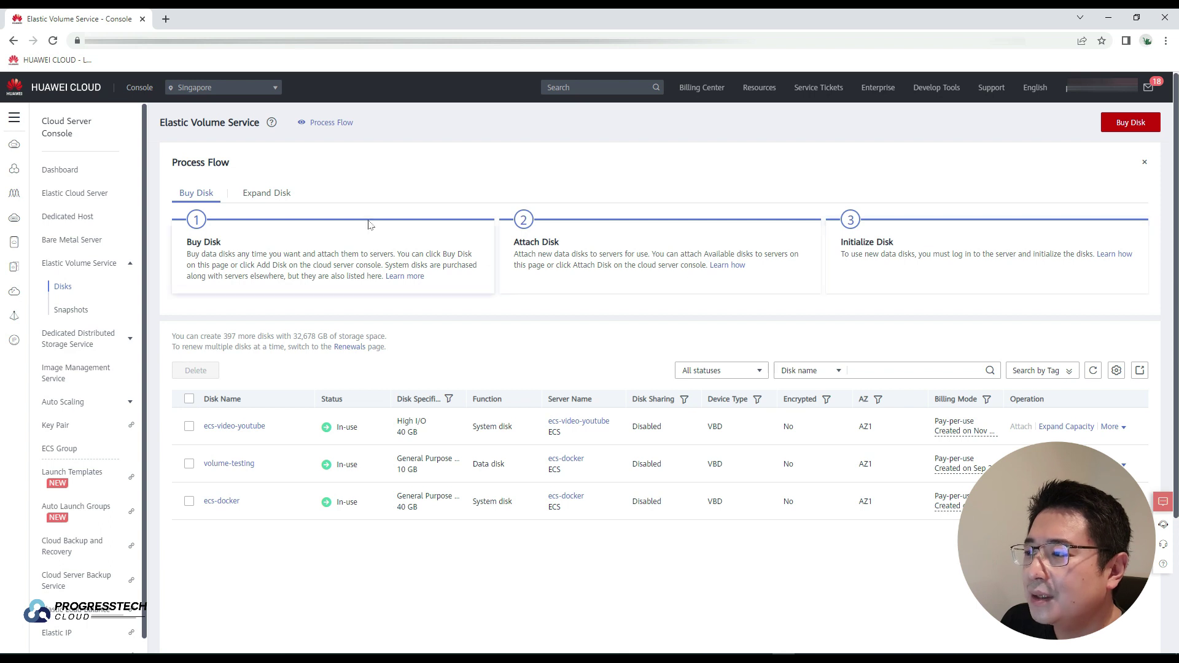
click(271, 196)
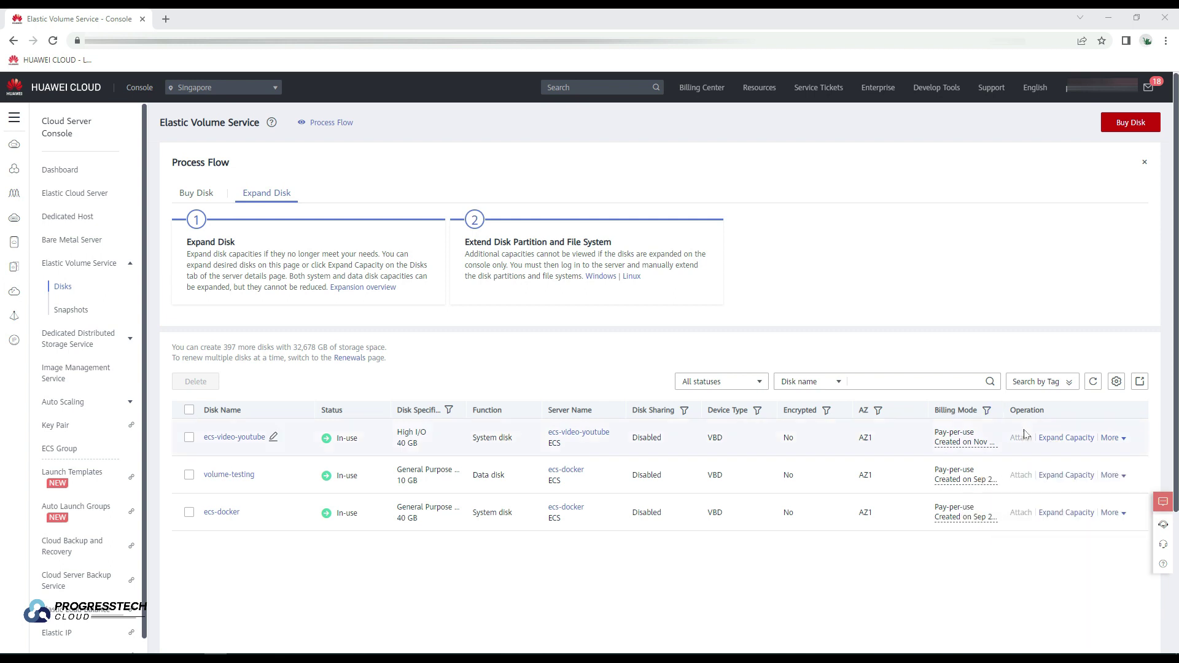
mouse_move(1023, 439)
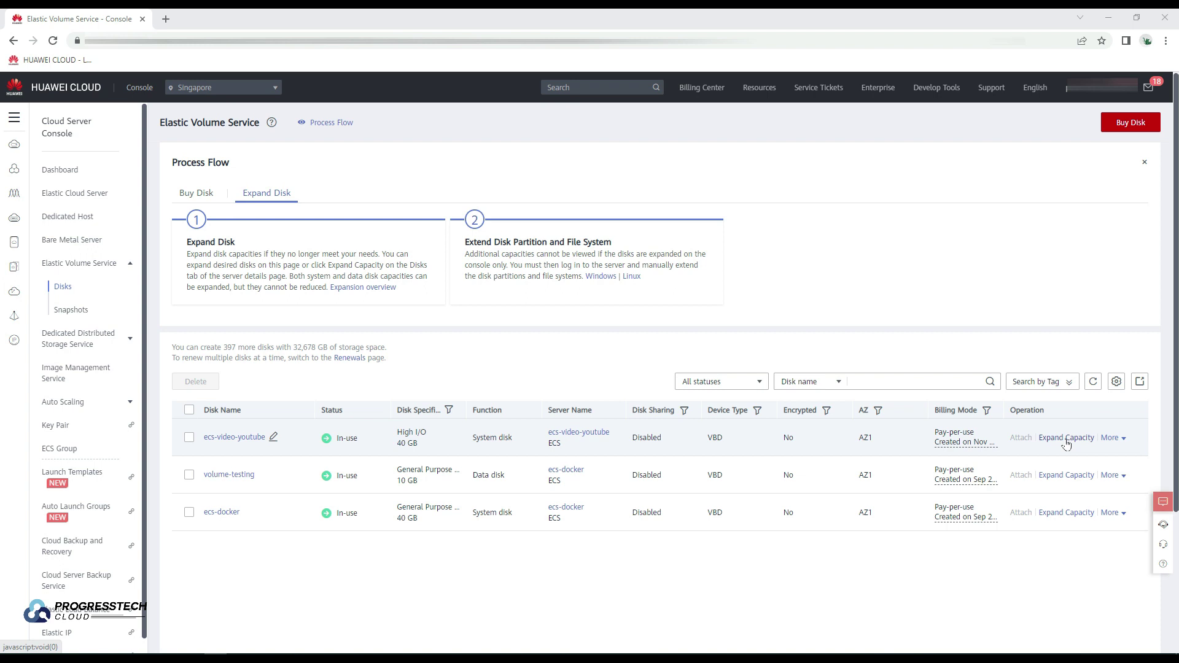
click(1123, 440)
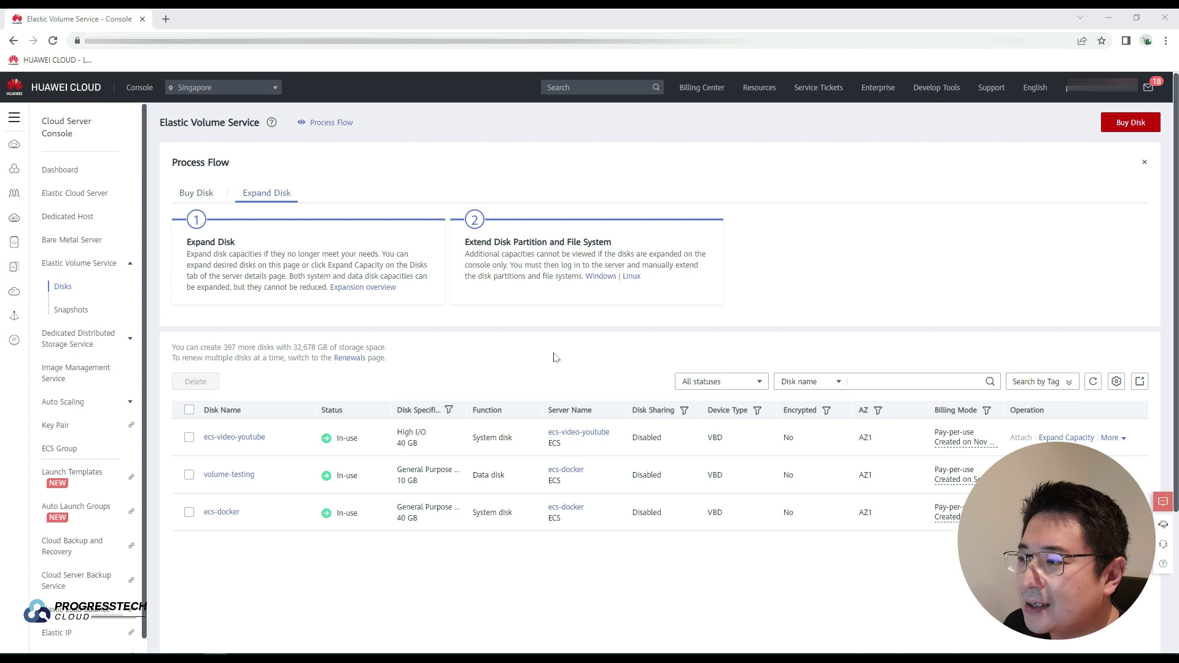
Check the disk list's status and search filters, search disk names for "video", and clear the search
click(749, 385)
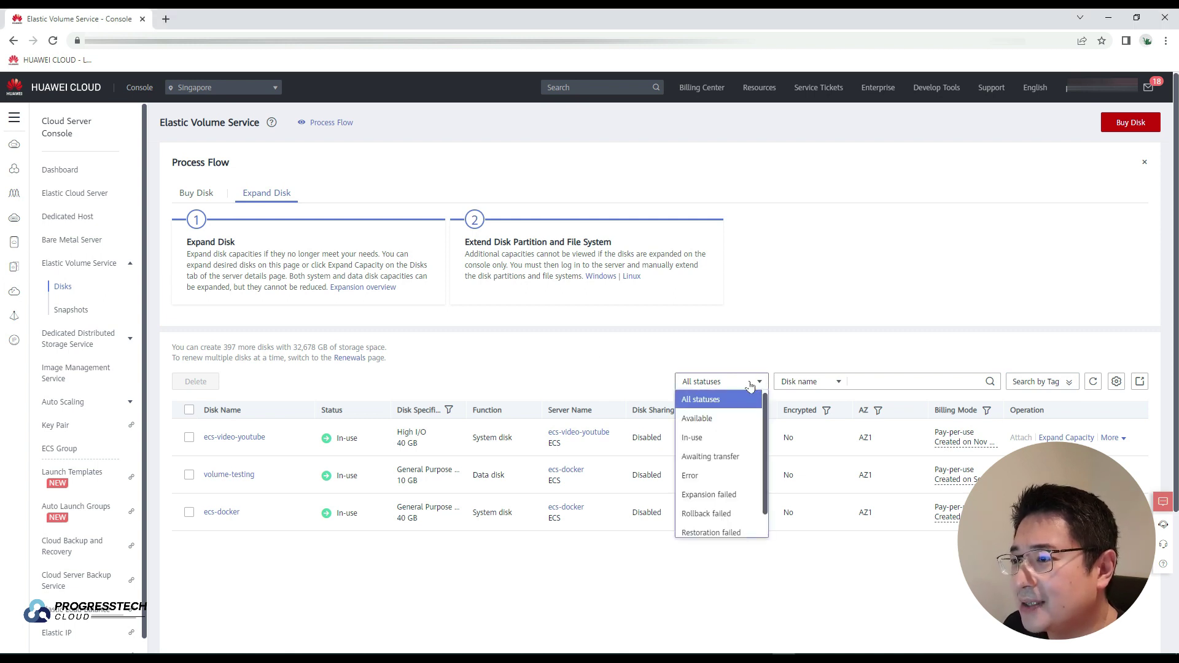
click(750, 384)
click(824, 378)
click(824, 379)
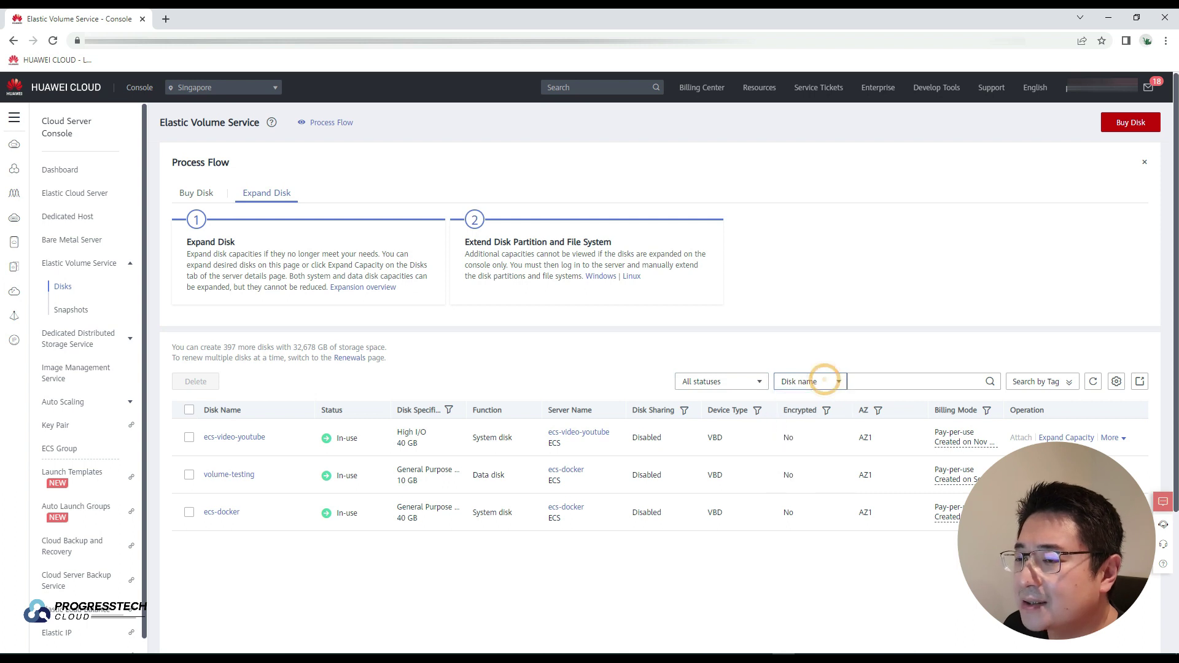
click(860, 381)
text(video)
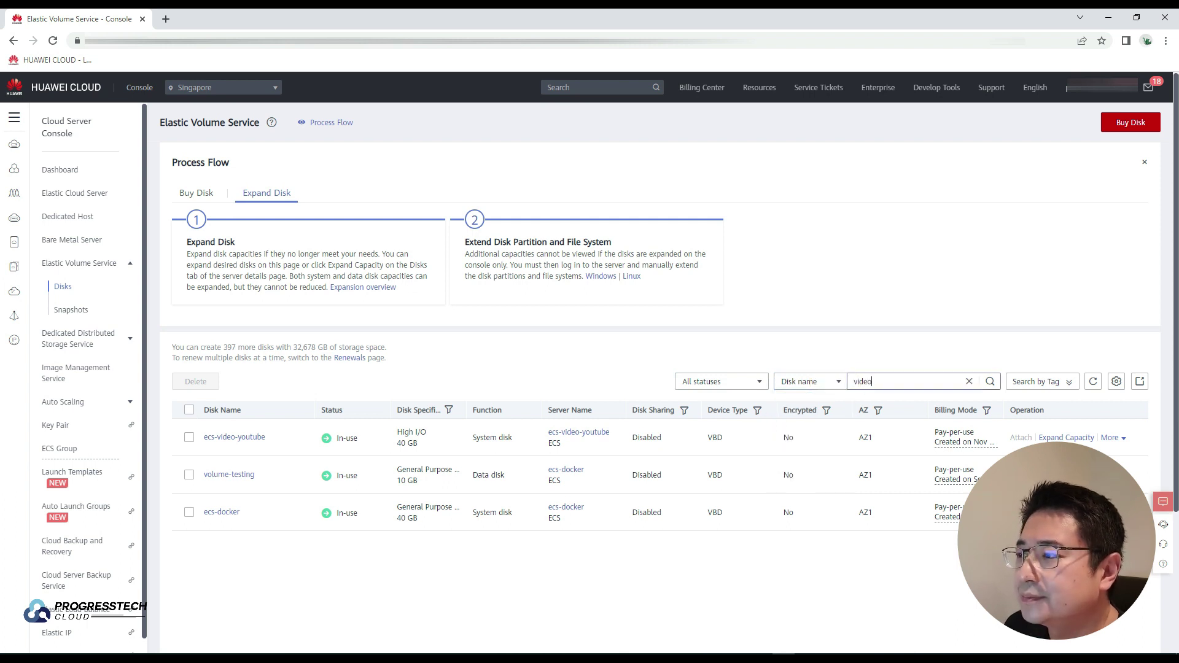
key(Return)
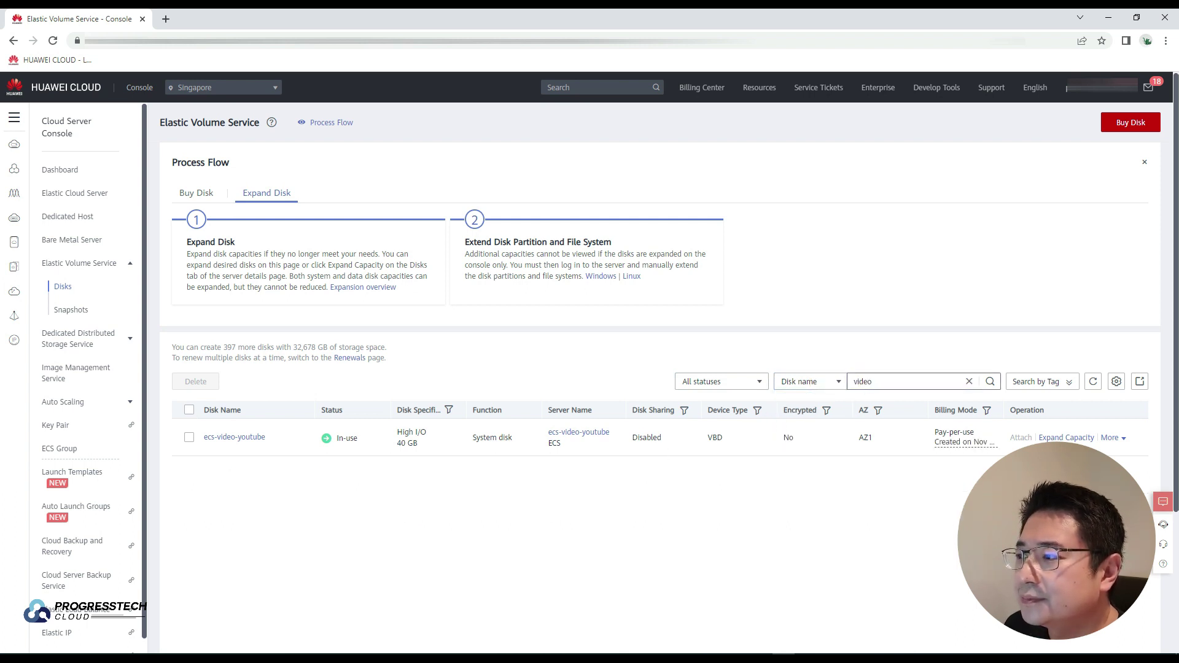
click(969, 381)
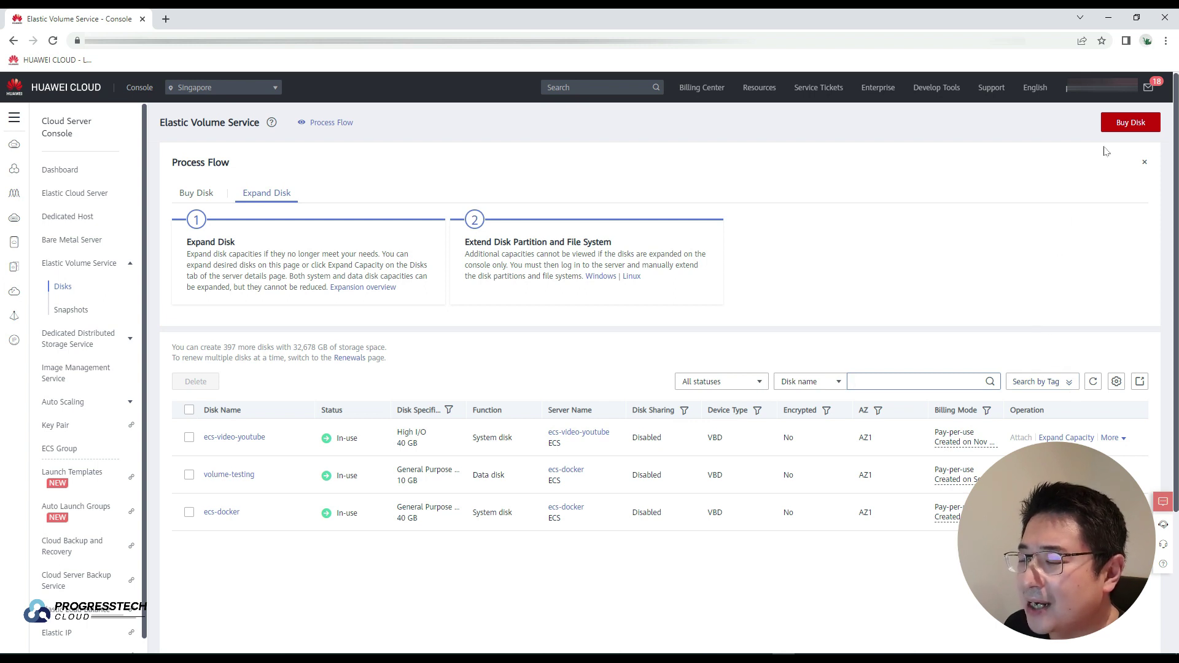
Start a disk purchase with Pay-per-use billing in the AP-Singapore region
click(1126, 125)
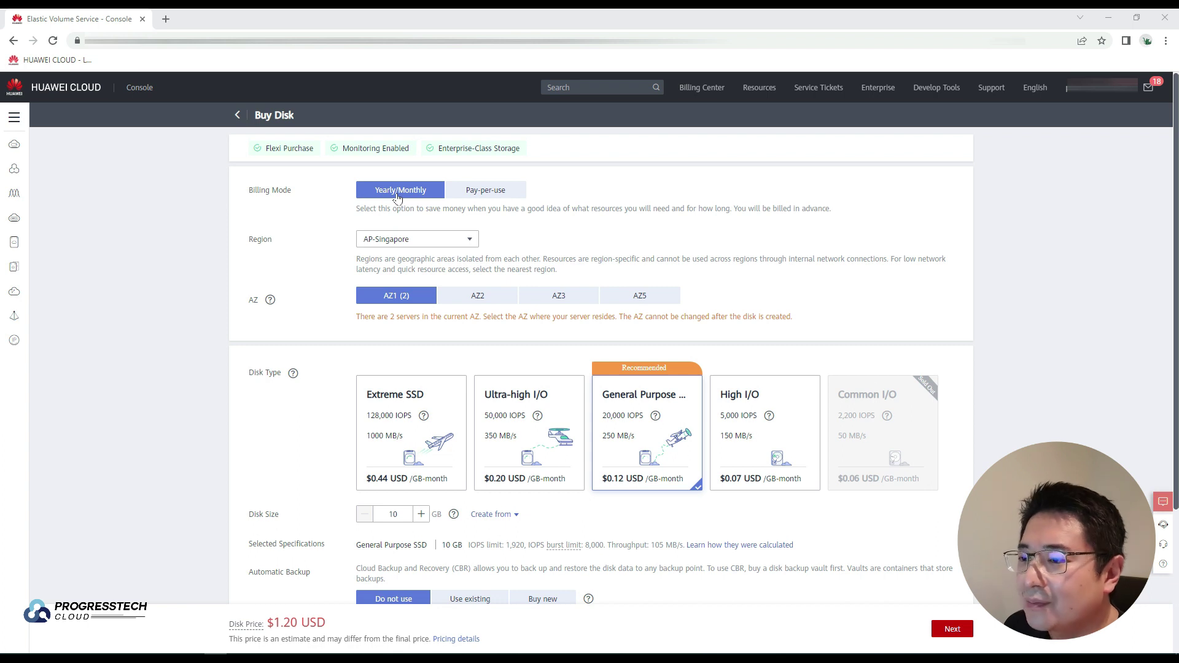
click(513, 194)
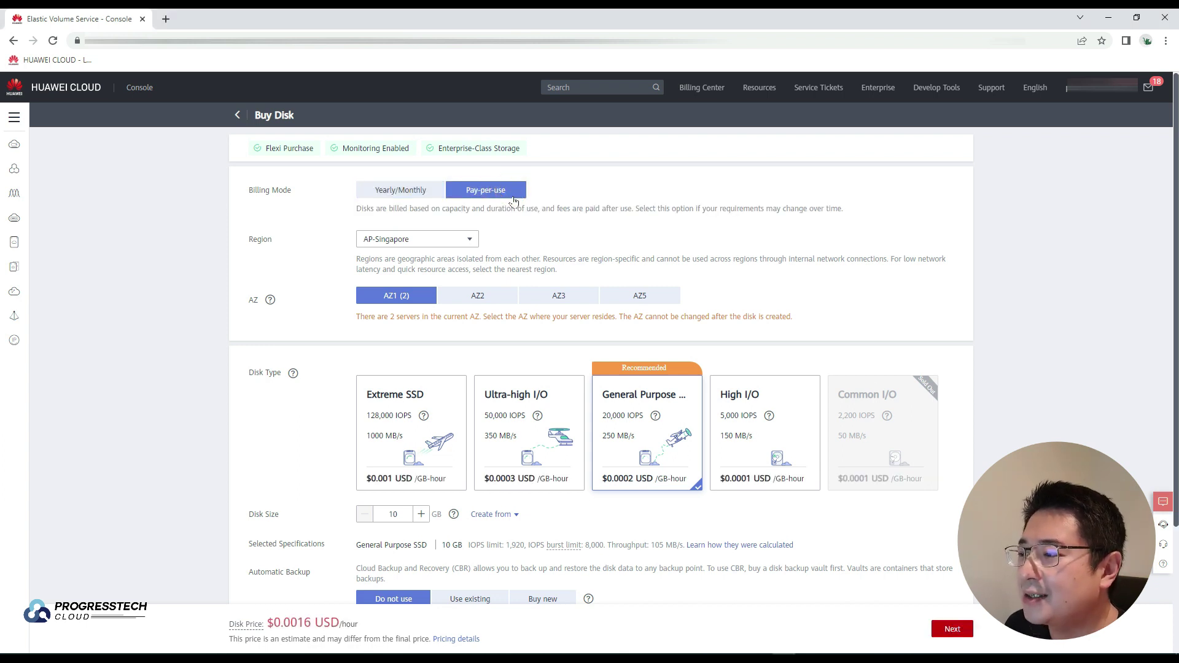
click(465, 241)
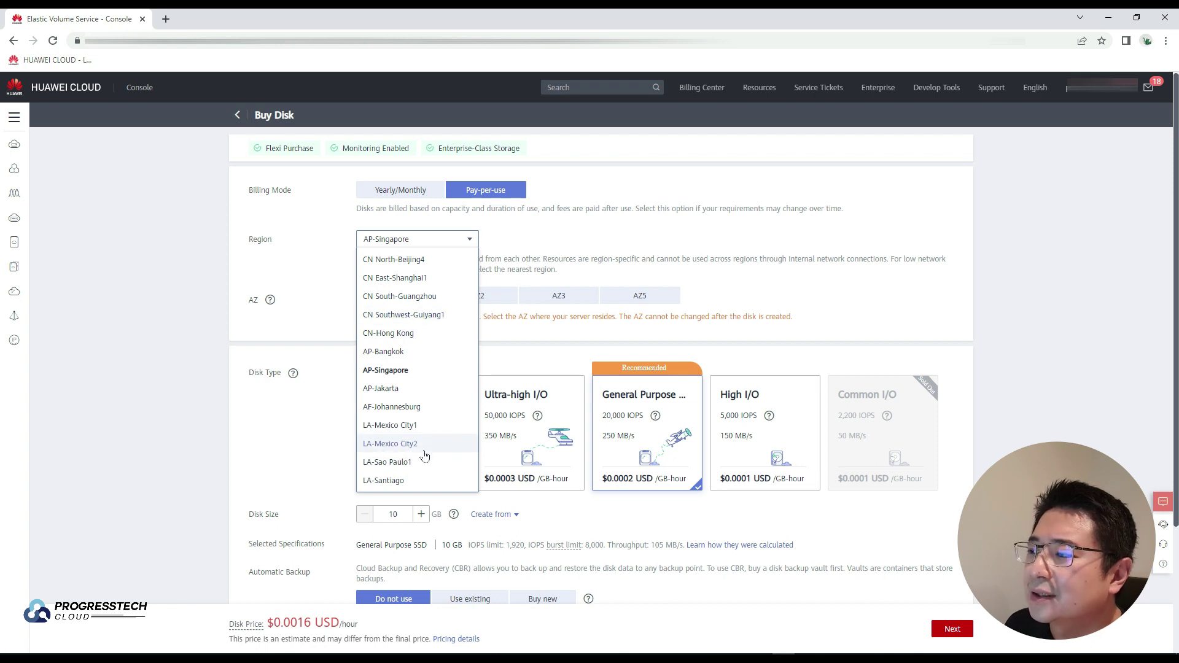
click(428, 375)
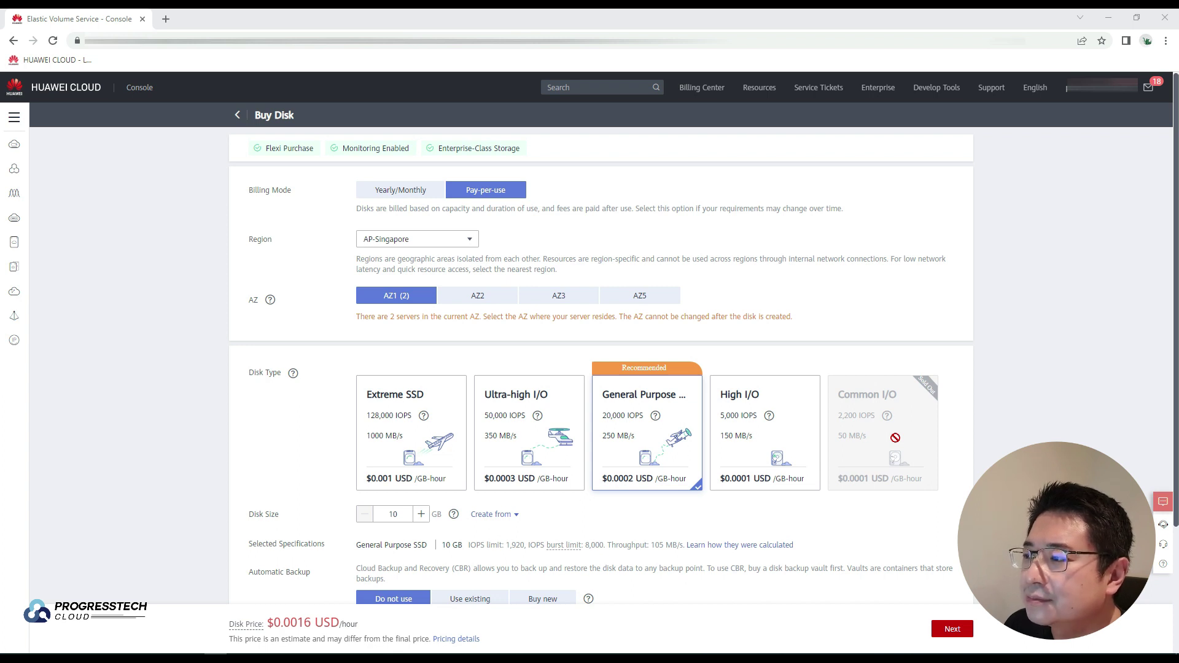
Try larger disk sizes in 10 GB increments, and return the size to 10 GB
scroll(316, 519, down, 3)
click(427, 358)
click(428, 358)
click(427, 358)
click(428, 359)
click(428, 359)
click(428, 359)
click(428, 359)
click(365, 358)
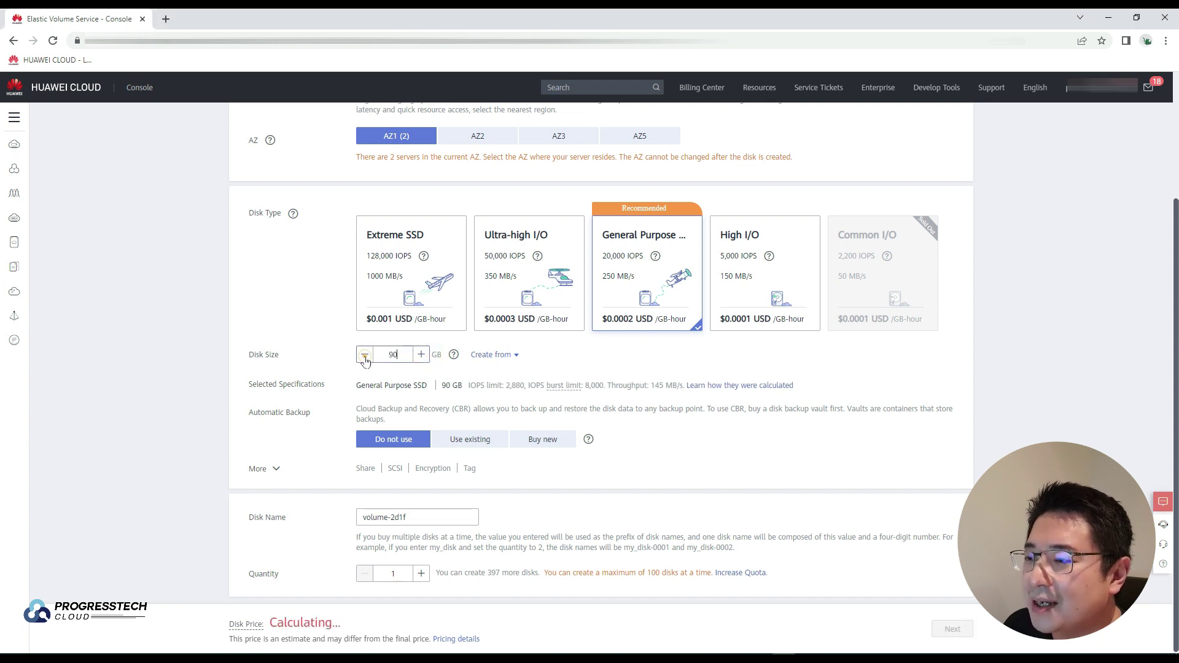
click(364, 359)
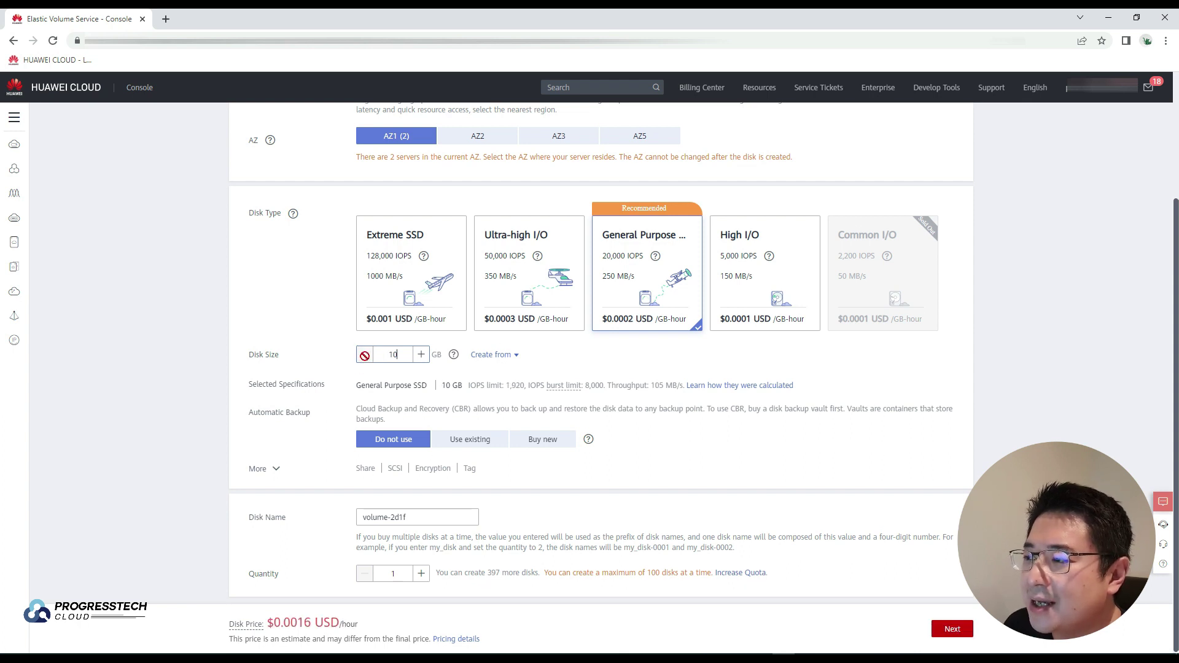
Check the disk's data source options and its selected specifications
click(514, 359)
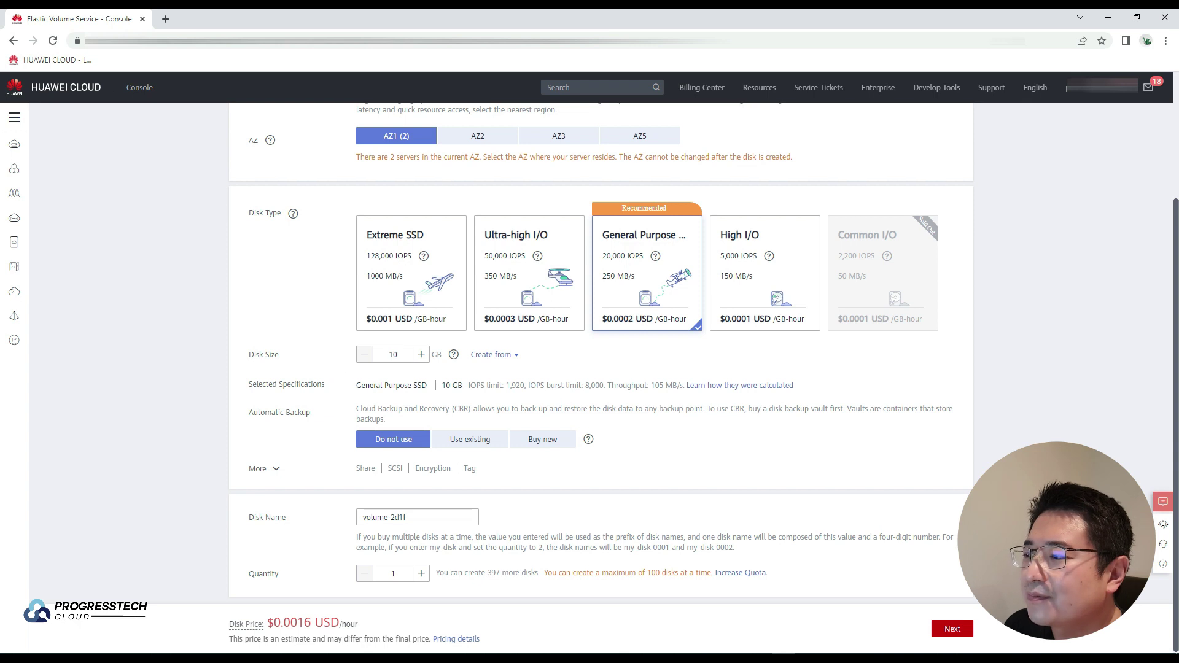
drag(357, 386, 477, 386)
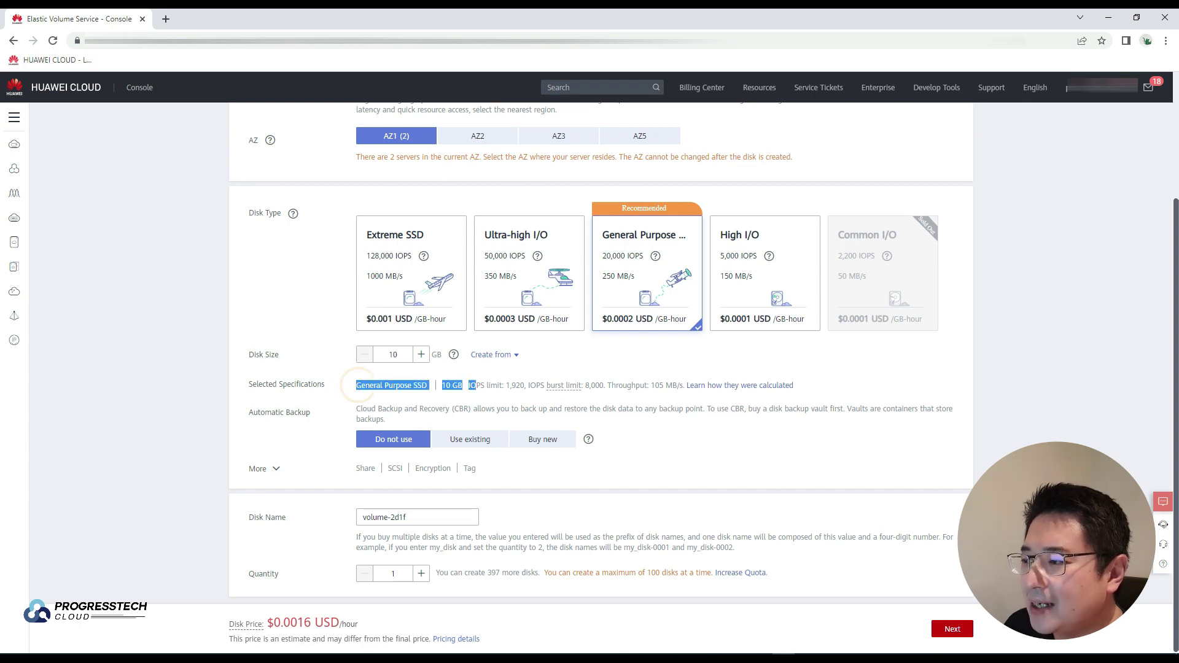
click(426, 406)
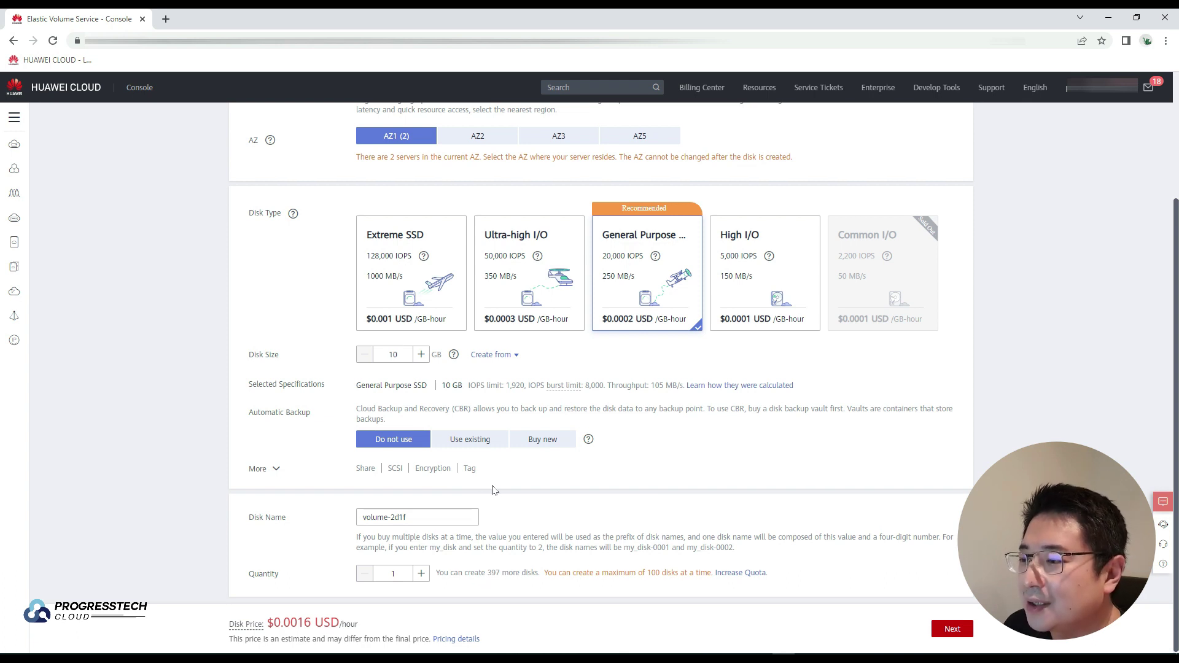
Enable Share, SCSI and Encryption in the disk's advanced settings, using the KMS-95fa key for encryption
click(275, 470)
scroll(316, 477, down, 2)
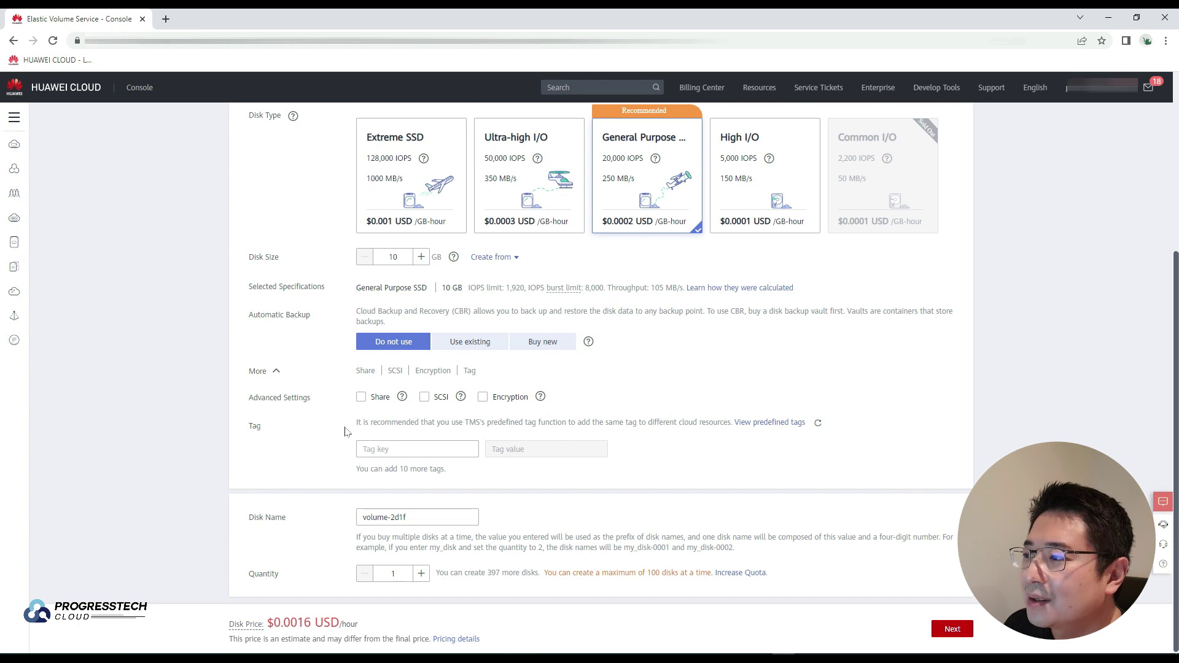
click(362, 397)
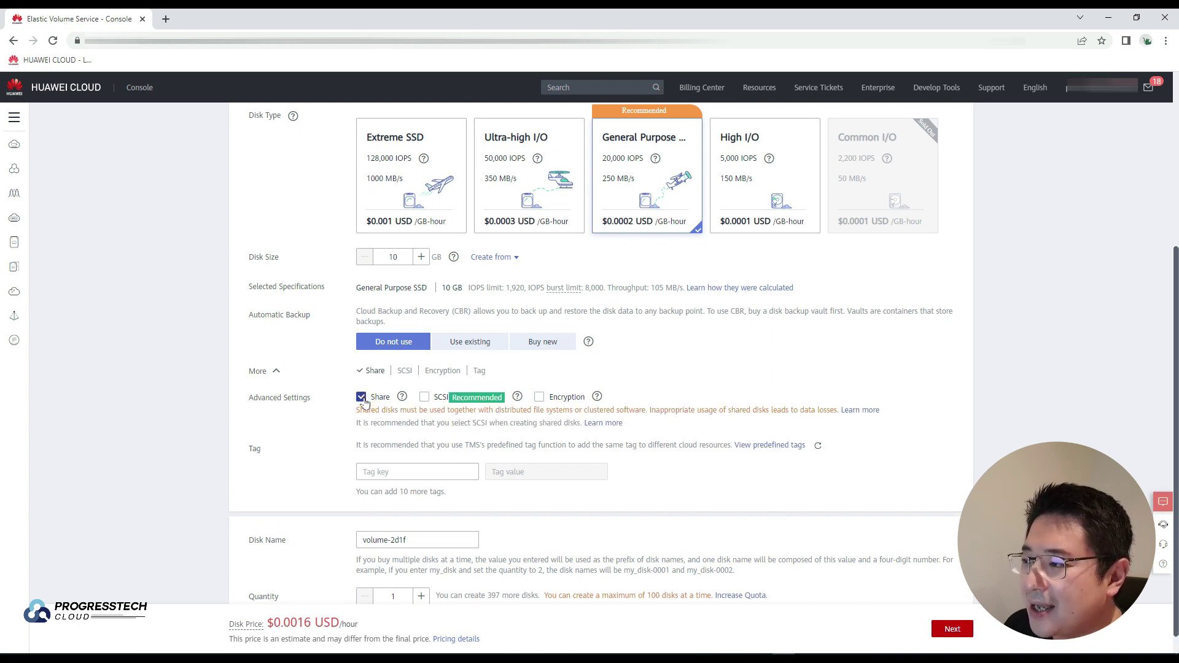
click(424, 398)
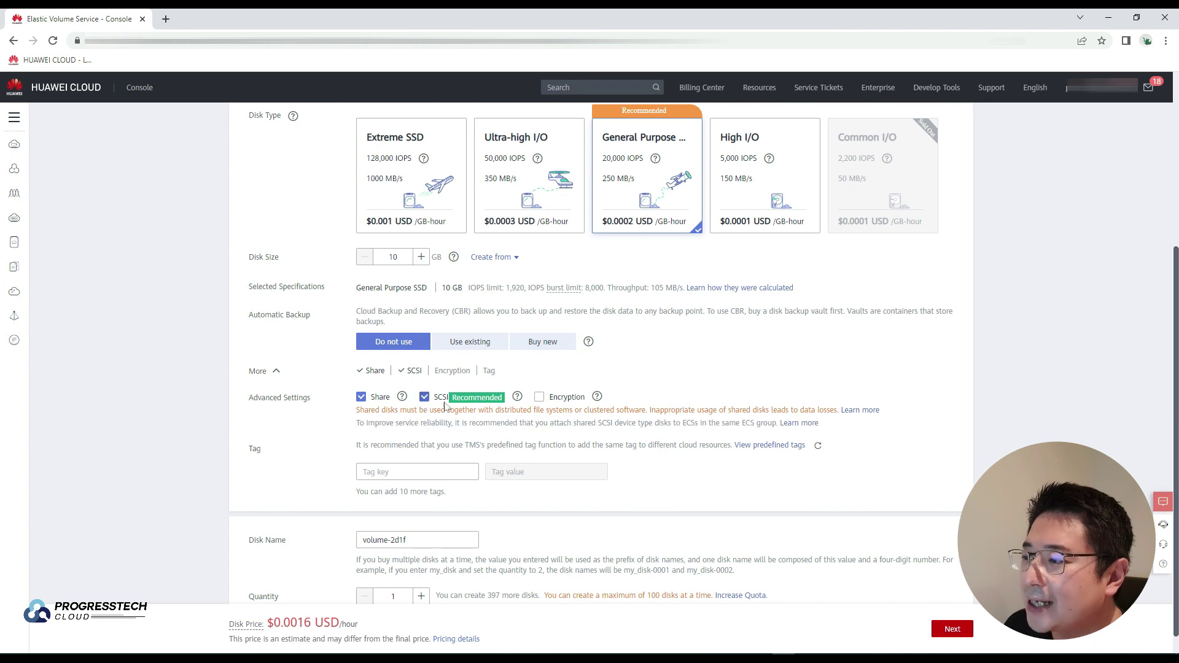
click(540, 397)
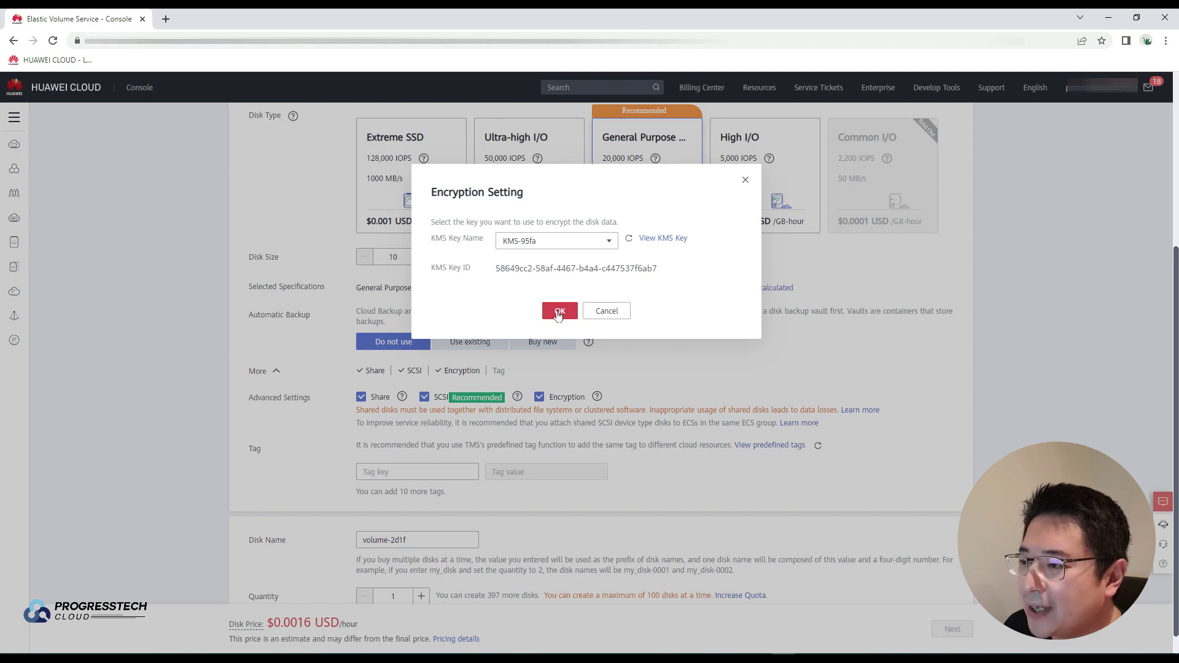
click(559, 312)
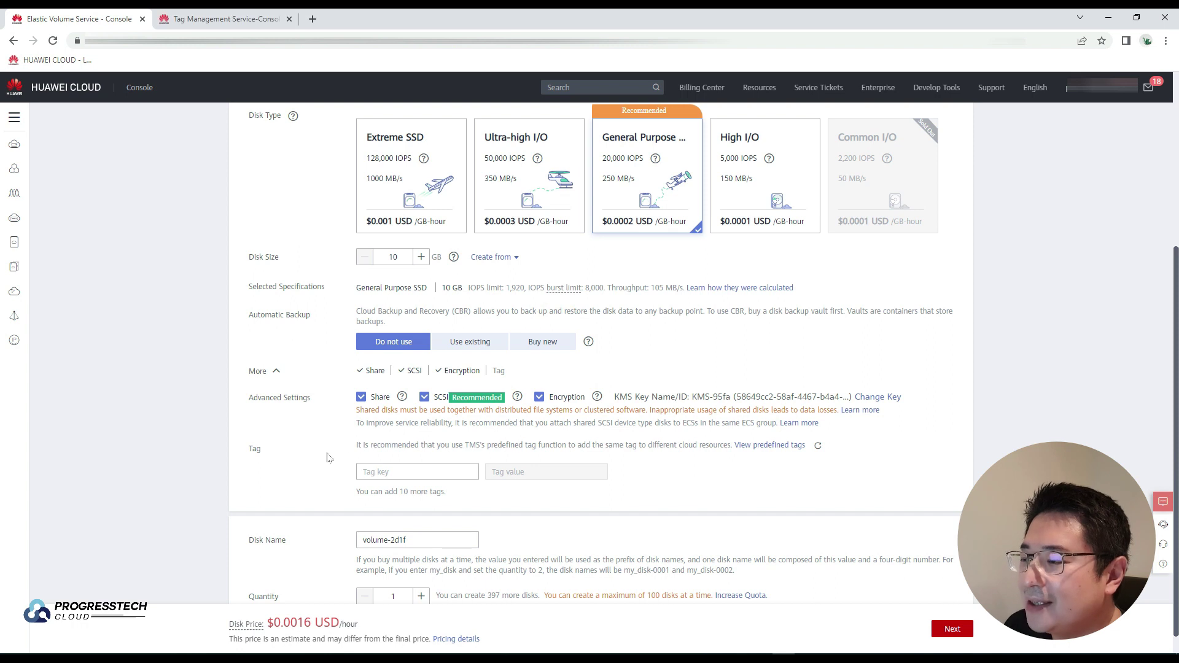
Add a tag to the disk with the predefined key User and the predefined user name as its value
click(374, 471)
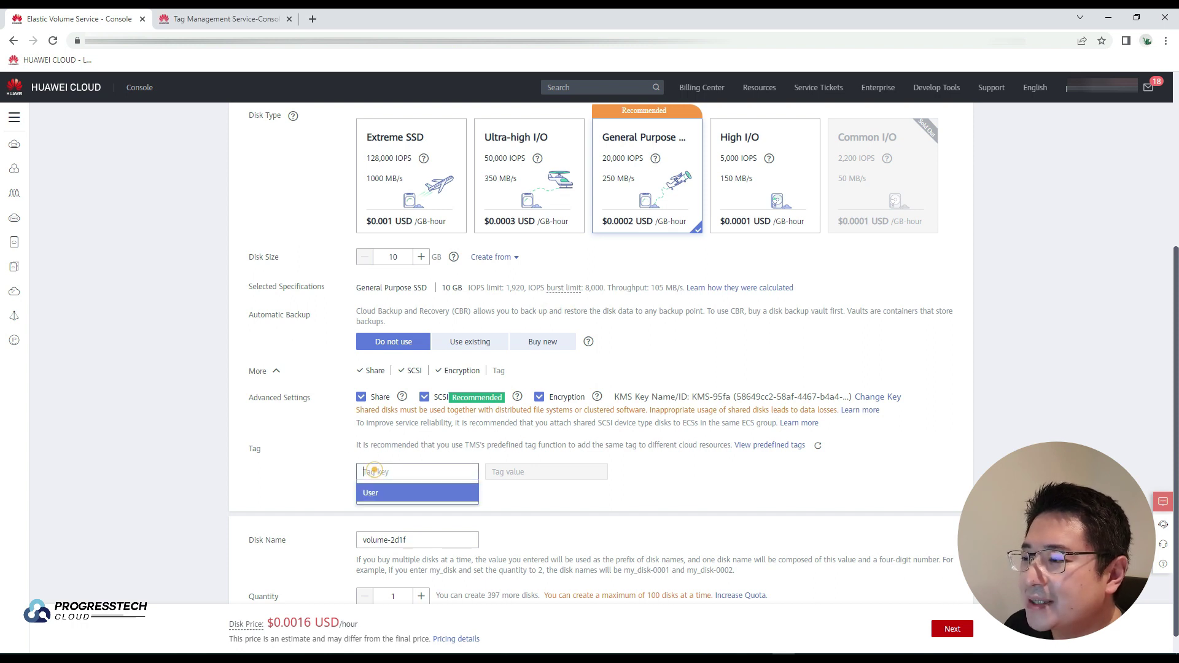
click(373, 489)
click(546, 470)
click(538, 494)
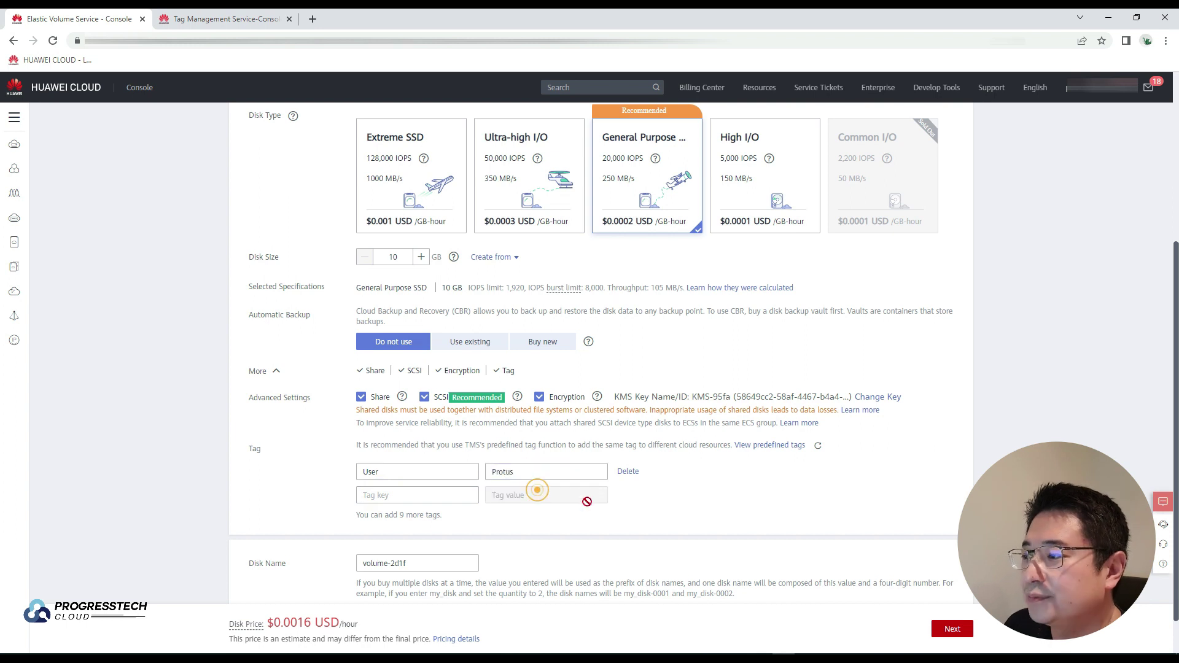
click(677, 507)
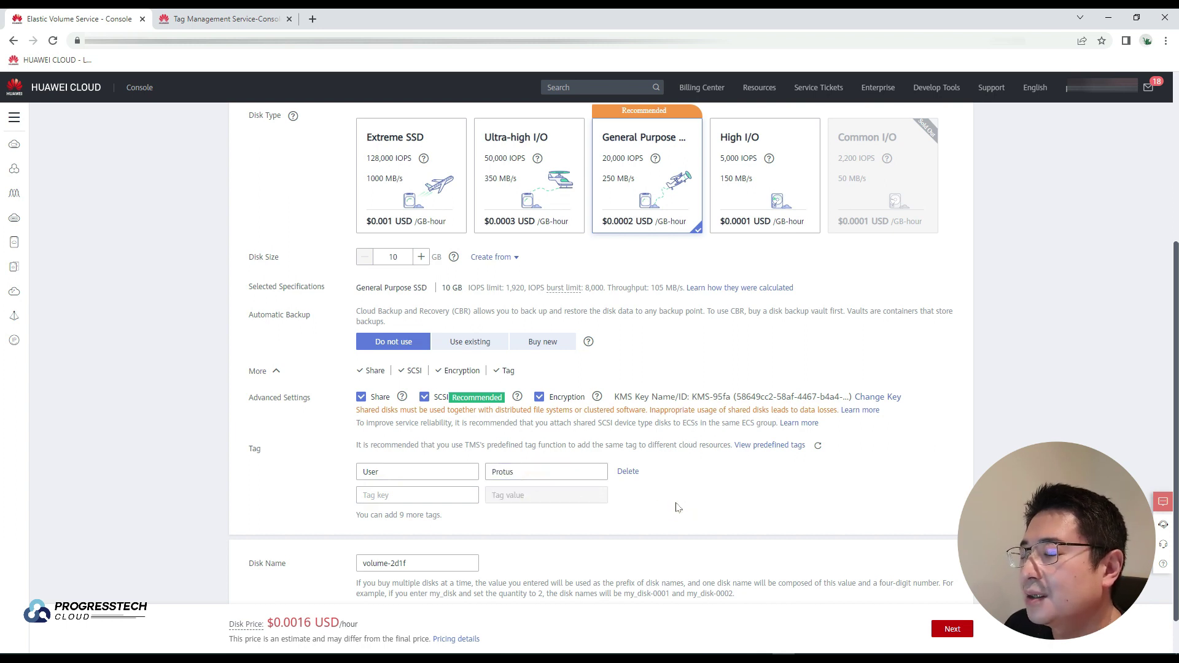
scroll(678, 507, down, 1)
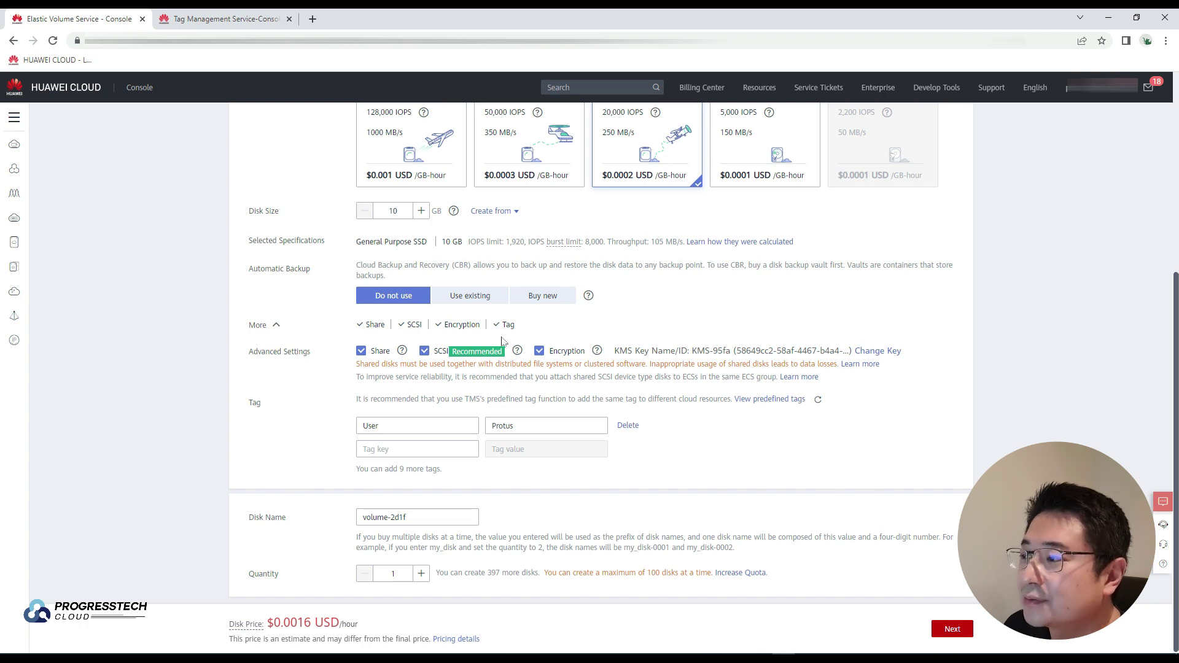
Disable Share, SCSI and Encryption in the disk's advanced settings, and delete its User tag
click(361, 351)
click(423, 373)
click(482, 374)
click(628, 425)
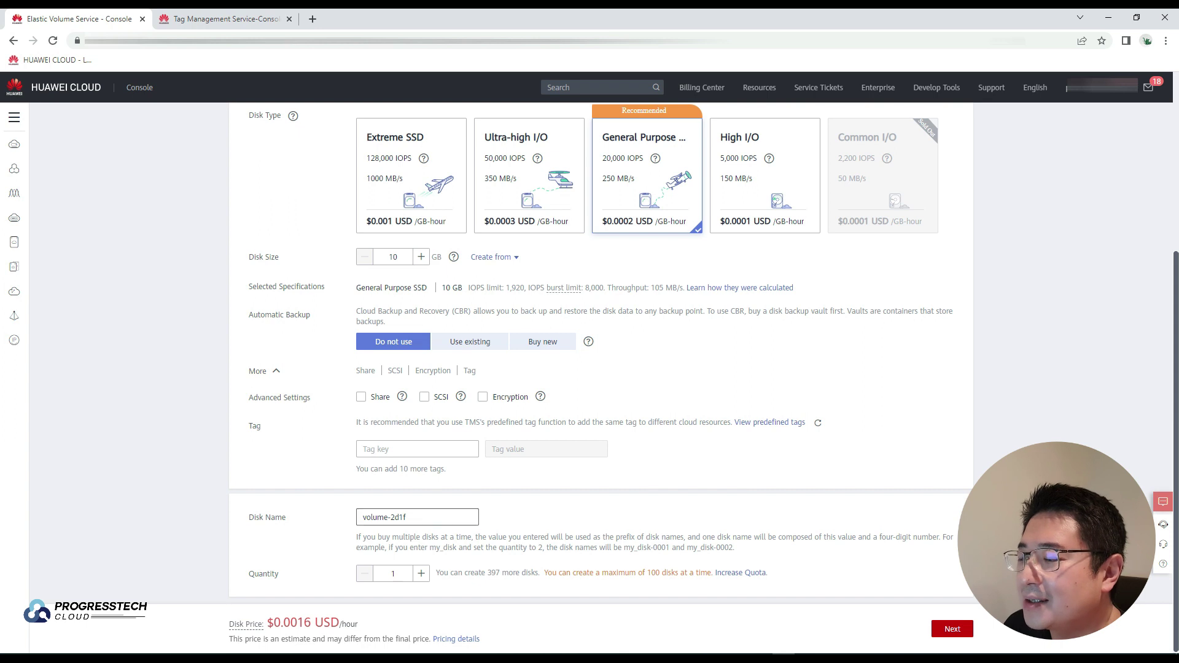
Name the disk volume-video-youtube-2
key(BackSpace)
key(BackSpace)
key(BackSpace)
key(BackSpace)
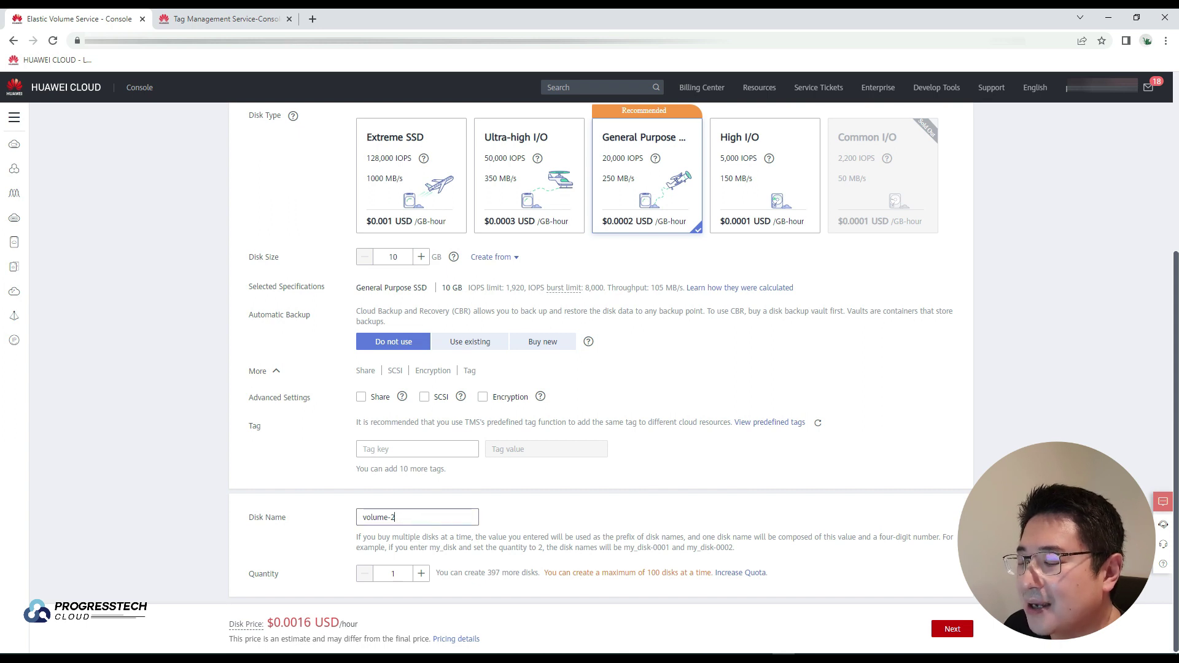
text(re)
key(BackSpace)
key(BackSpace)
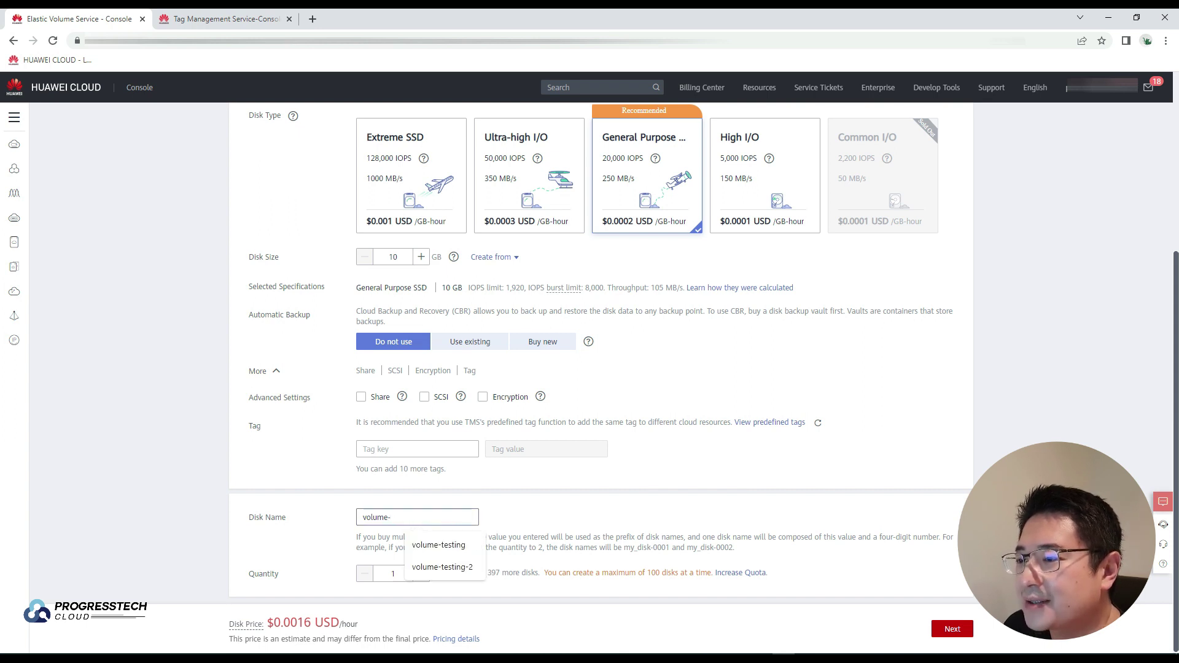
text(video-youtube-2)
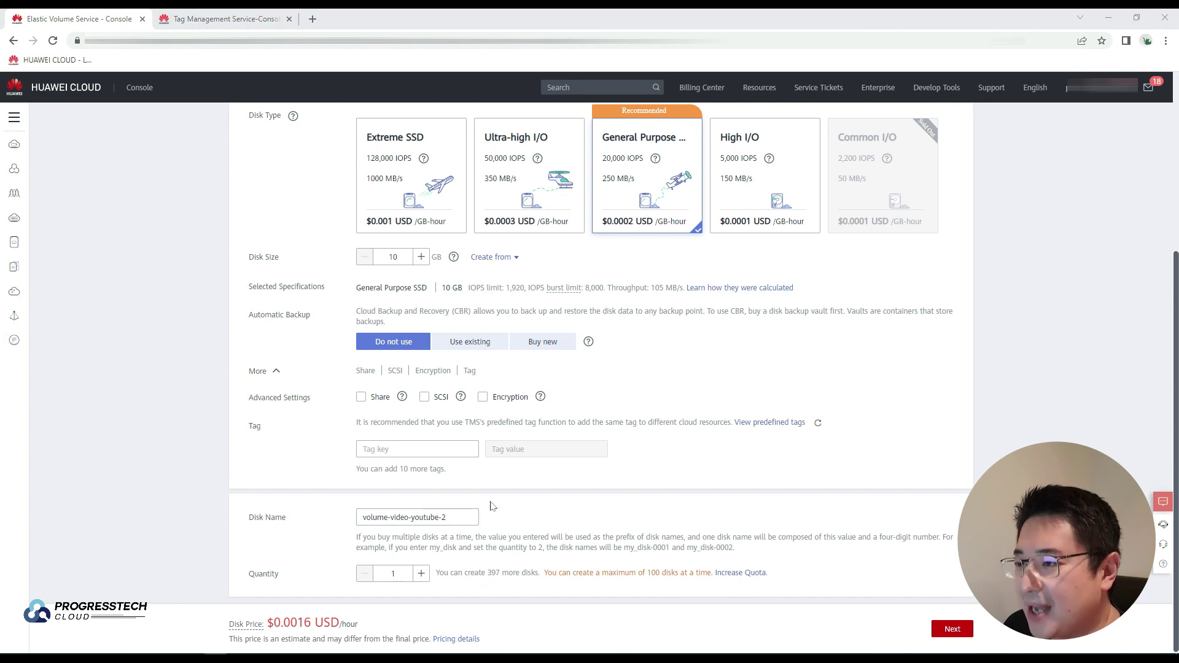
Try raising the disk quantity to 7, and return the quantity to 1
click(421, 574)
click(421, 573)
click(421, 573)
click(421, 573)
click(421, 574)
click(423, 575)
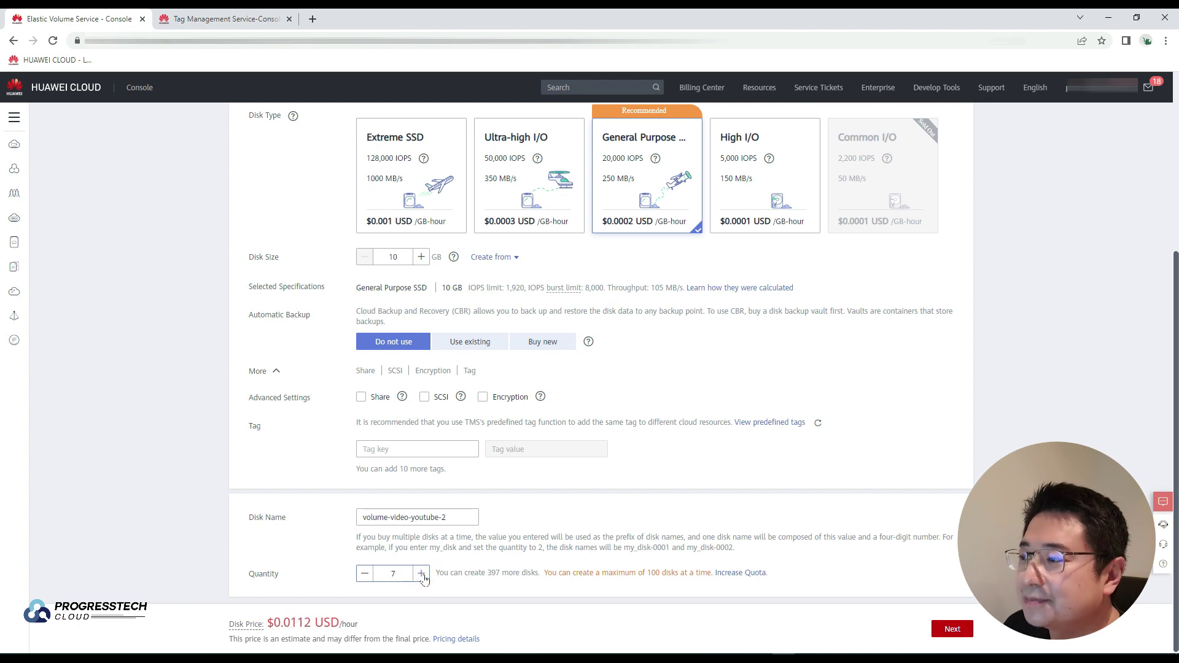
click(363, 572)
click(363, 572)
click(396, 571)
key(BackSpace)
text(1)
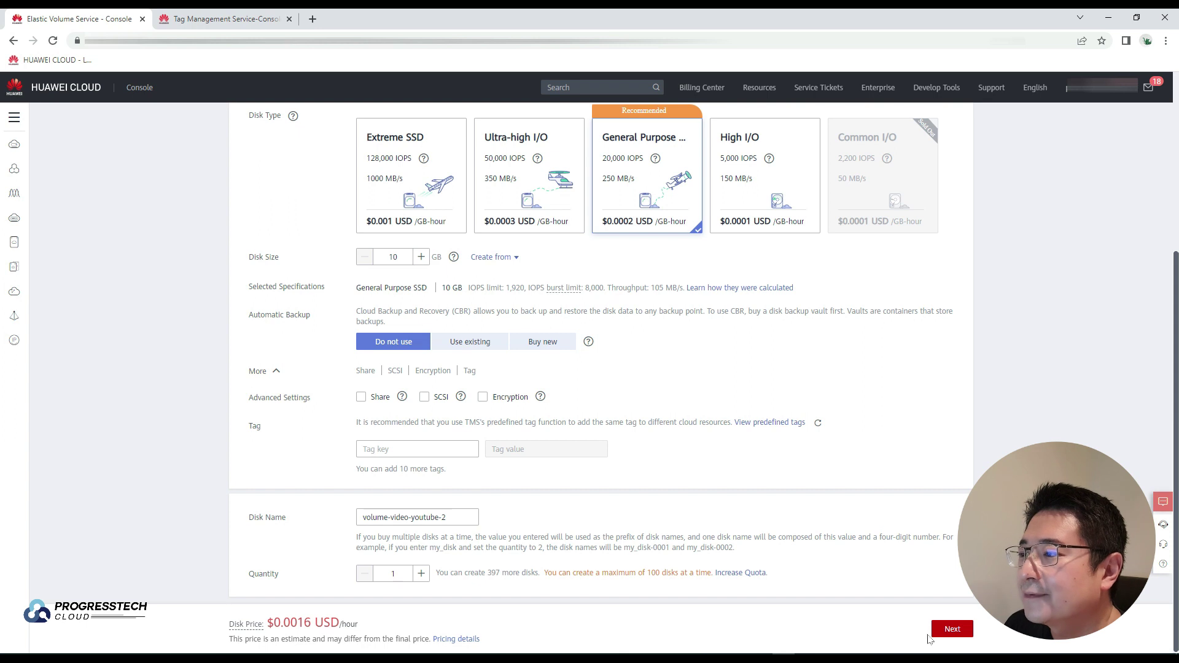
Submit the disk order after accepting the Service Level Agreement, and return to the disk list
click(952, 629)
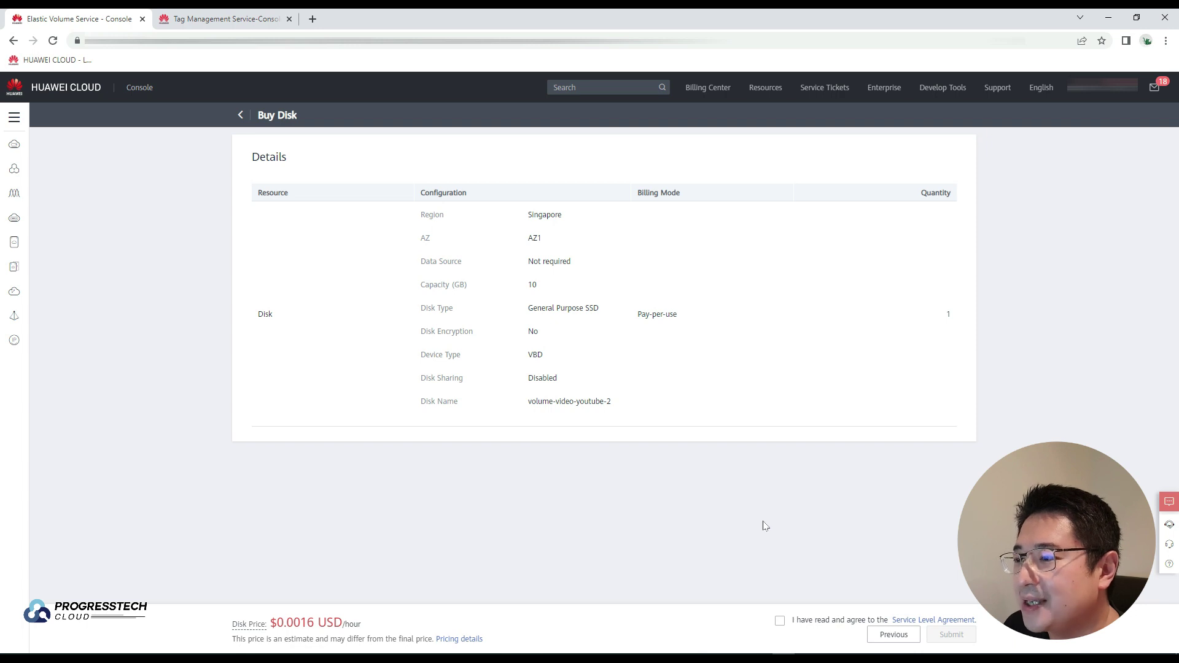
click(215, 656)
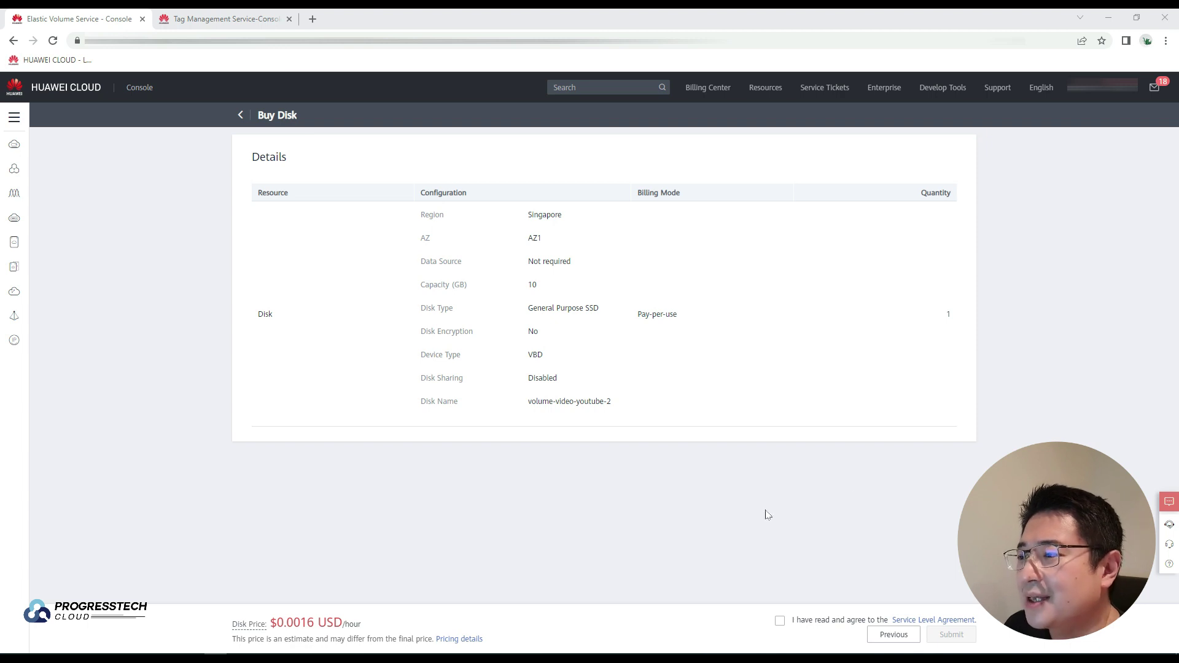
click(778, 621)
click(779, 621)
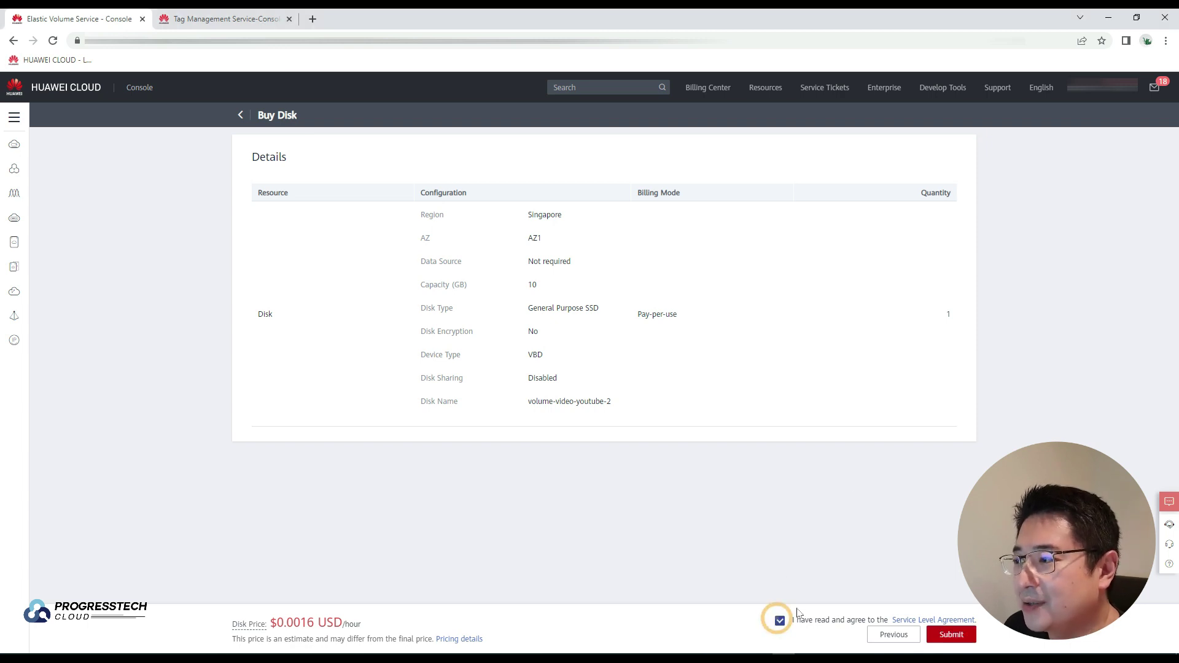
click(958, 638)
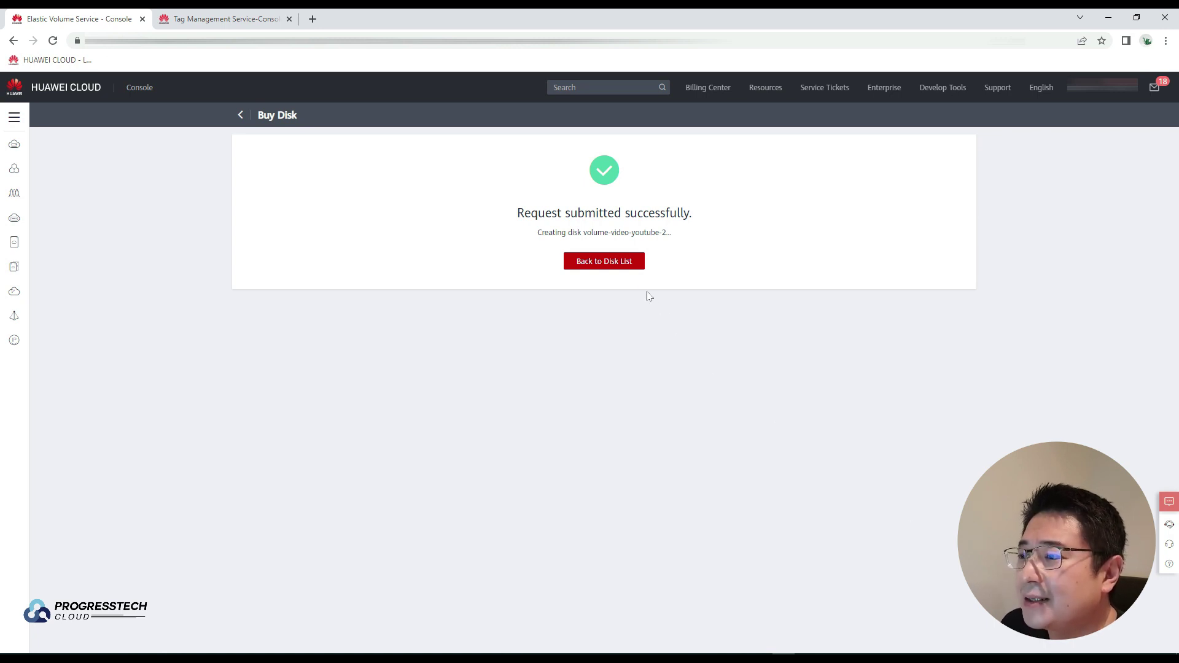
click(627, 266)
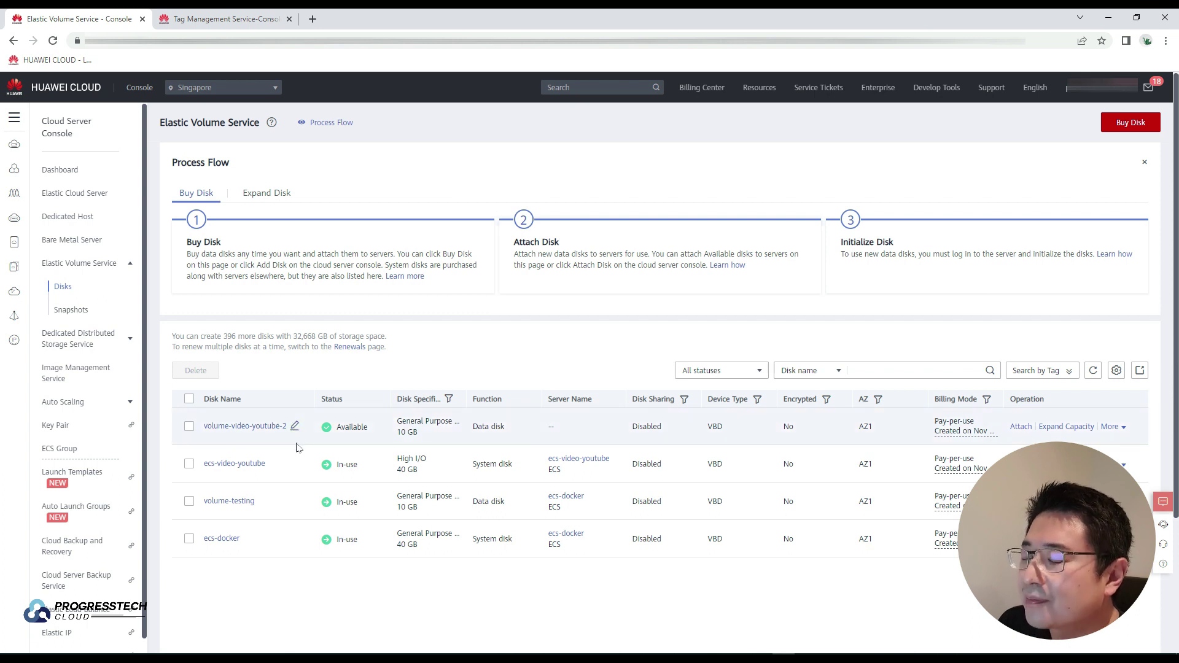
Check the summary, servers, backups, snapshots and tags of volume-video-youtube-2, and return to the disk list
click(247, 426)
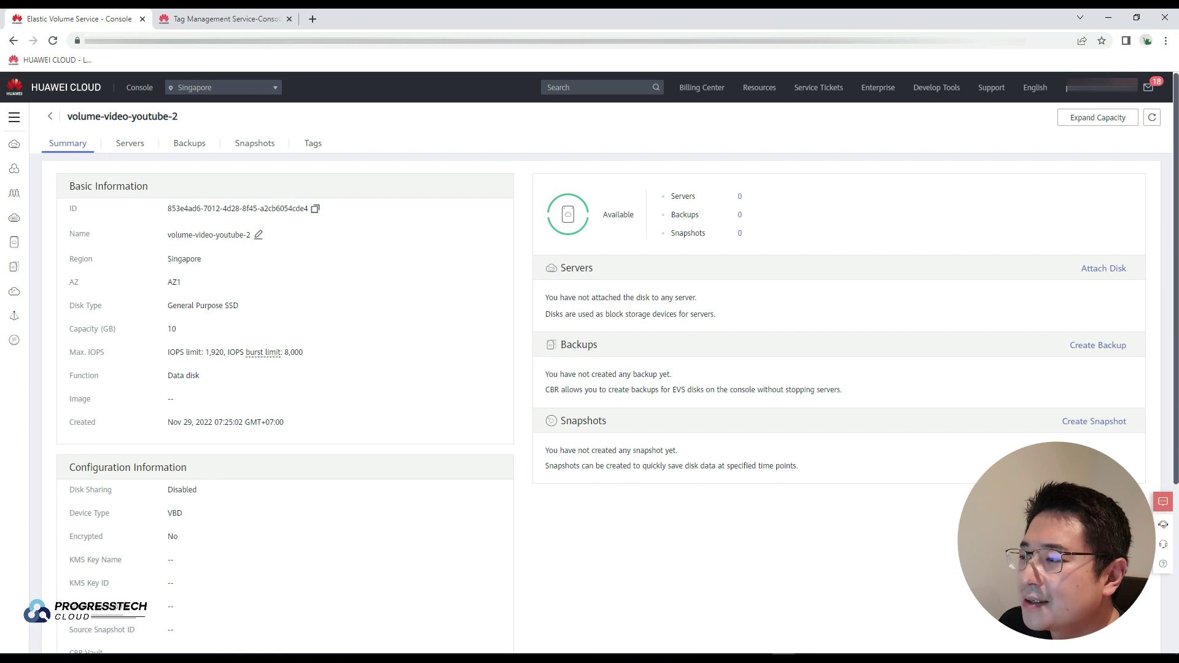
click(137, 148)
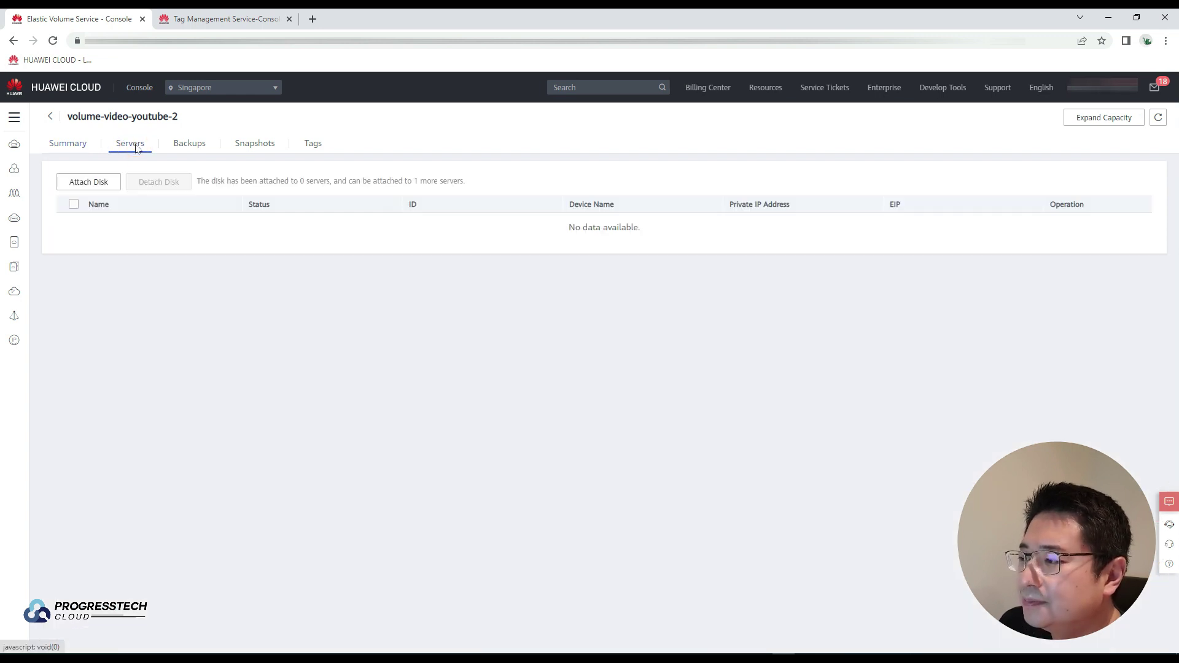
click(187, 145)
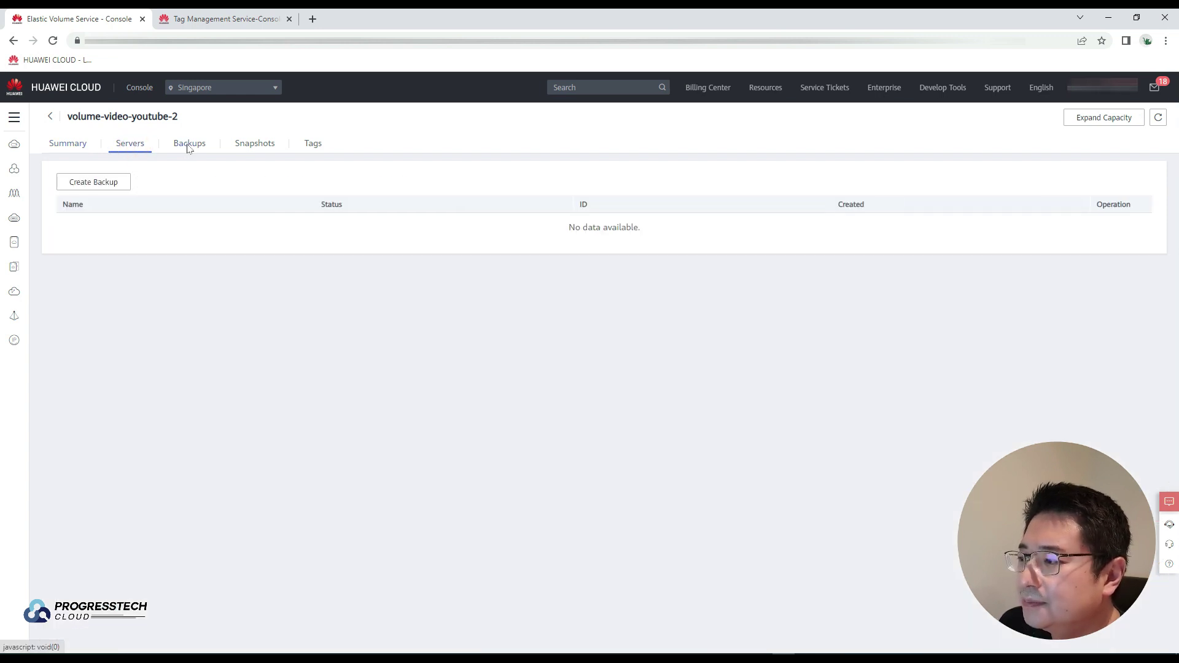
click(251, 149)
click(326, 151)
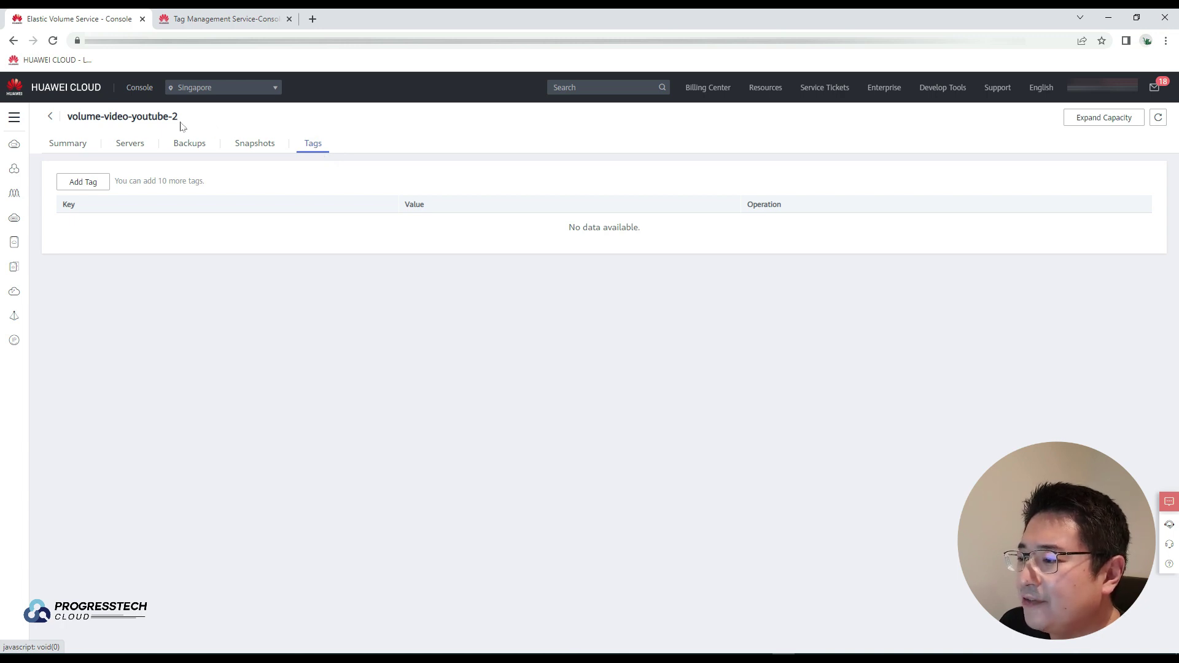
click(50, 116)
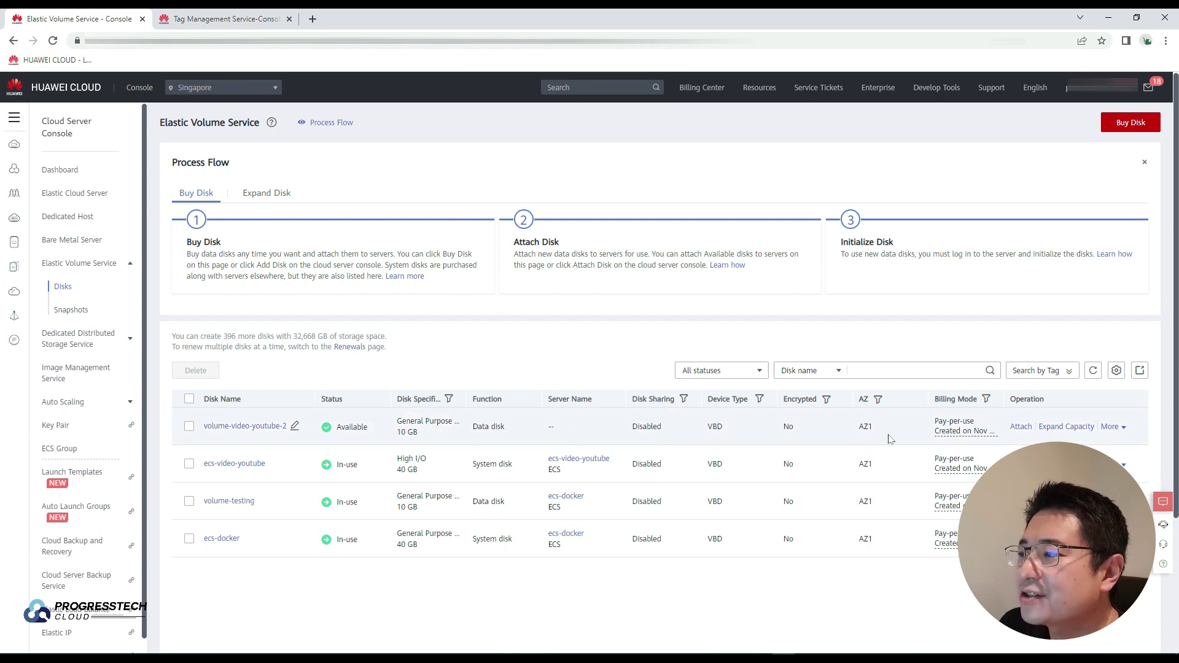
Attach volume-video-youtube-2 to the ecs-video-youtube server as /dev/vdb, and dismiss the initialization notice
click(1021, 427)
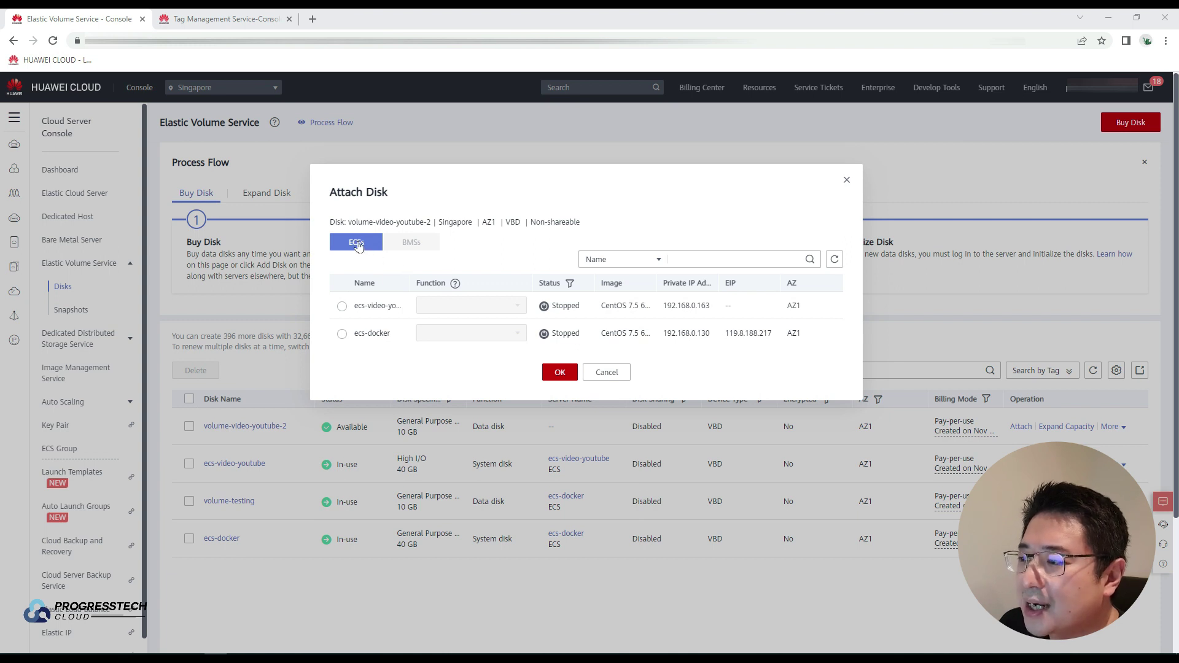
mouse_move(430, 242)
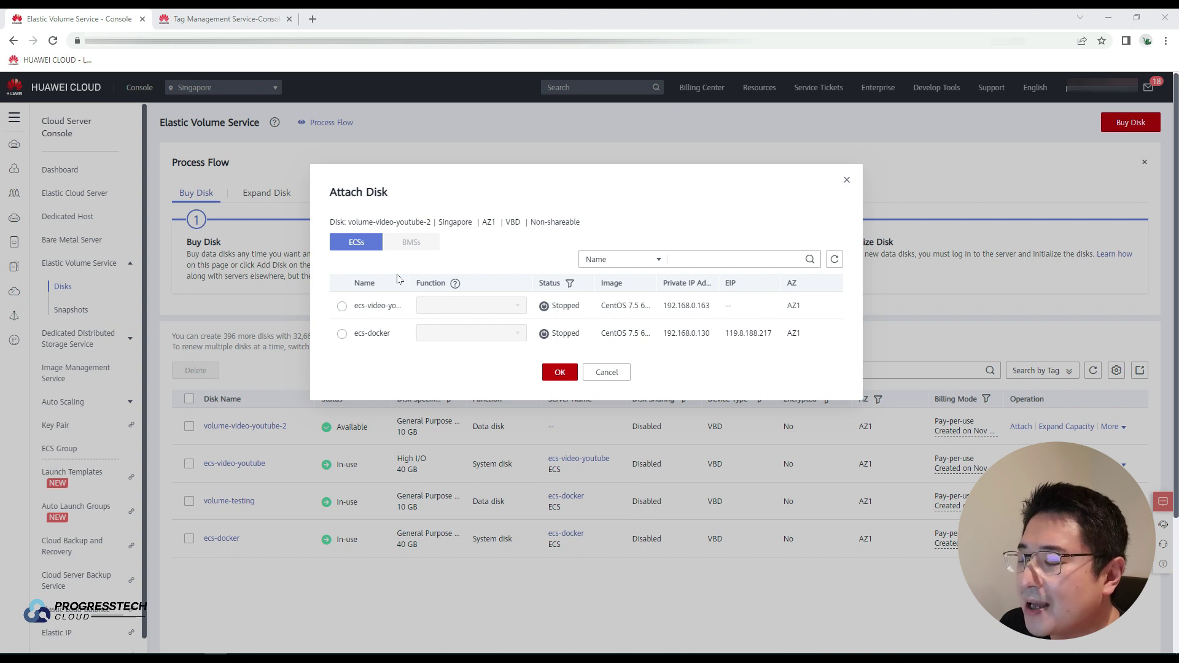
click(342, 306)
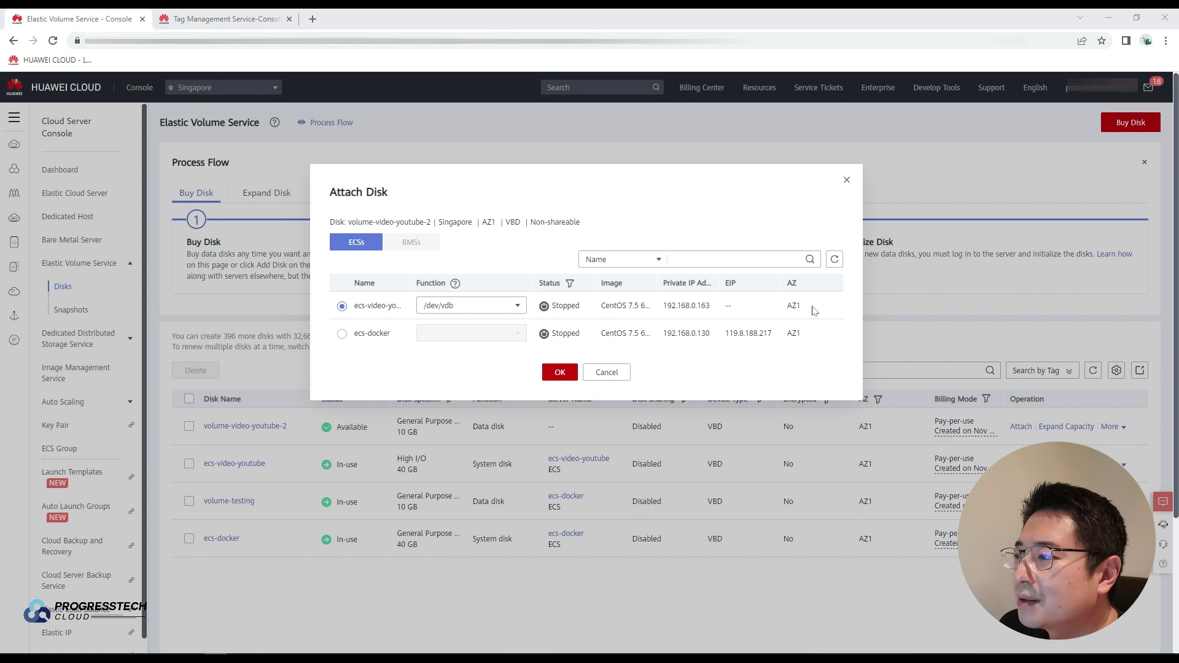
click(560, 373)
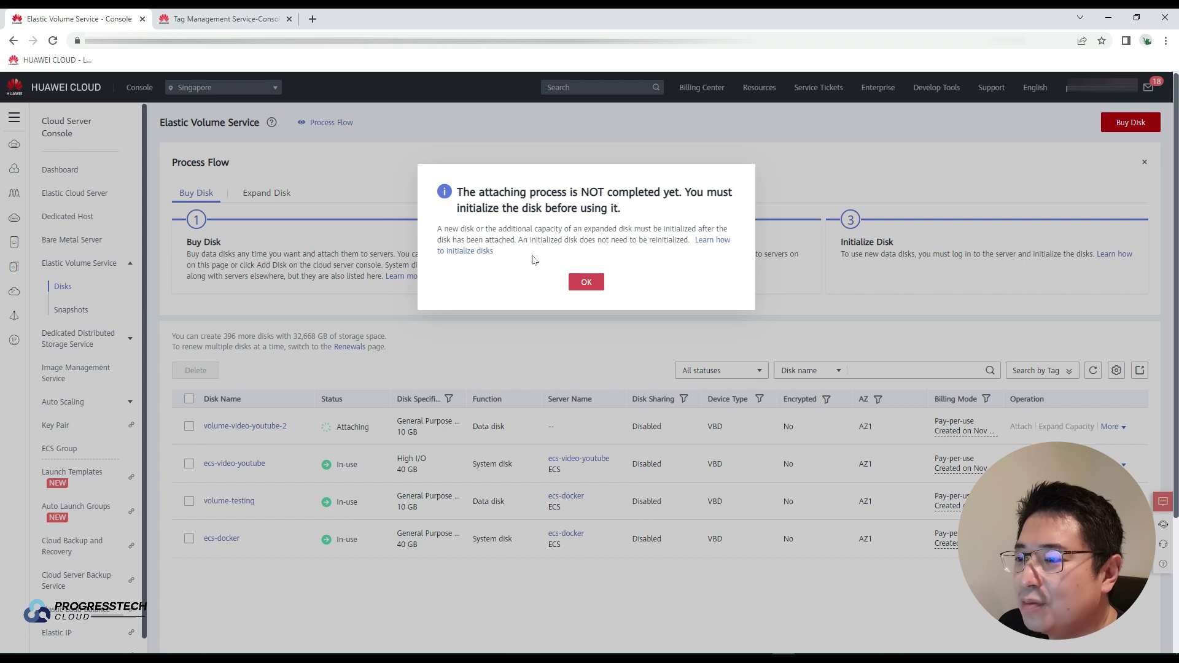
click(586, 283)
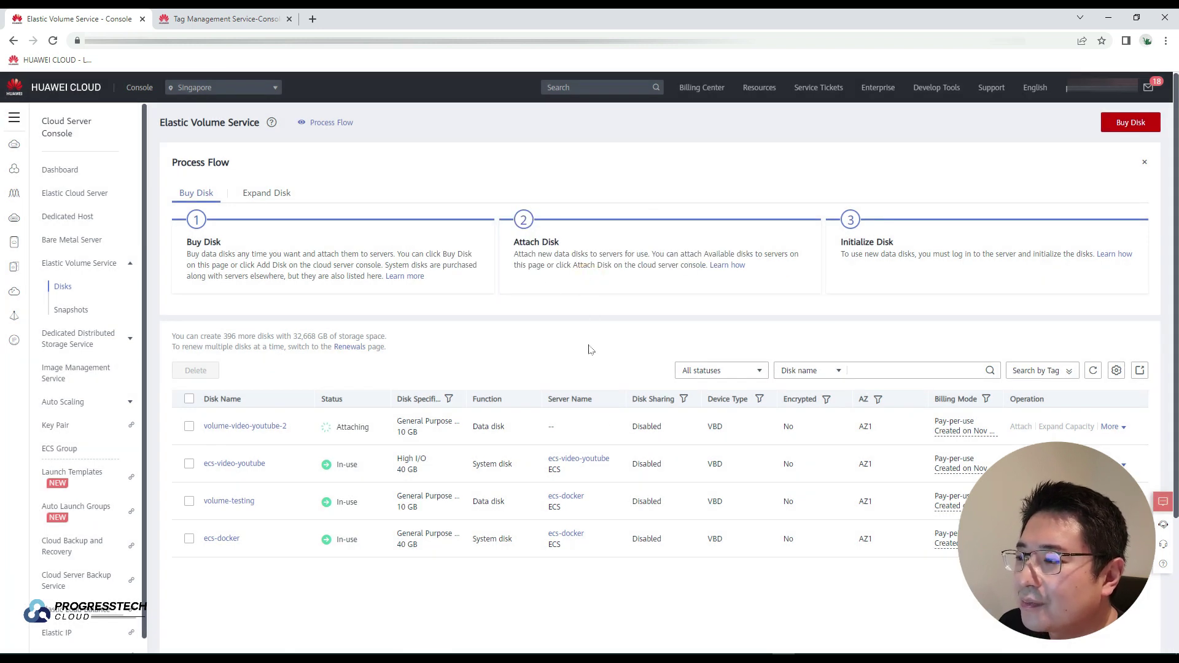